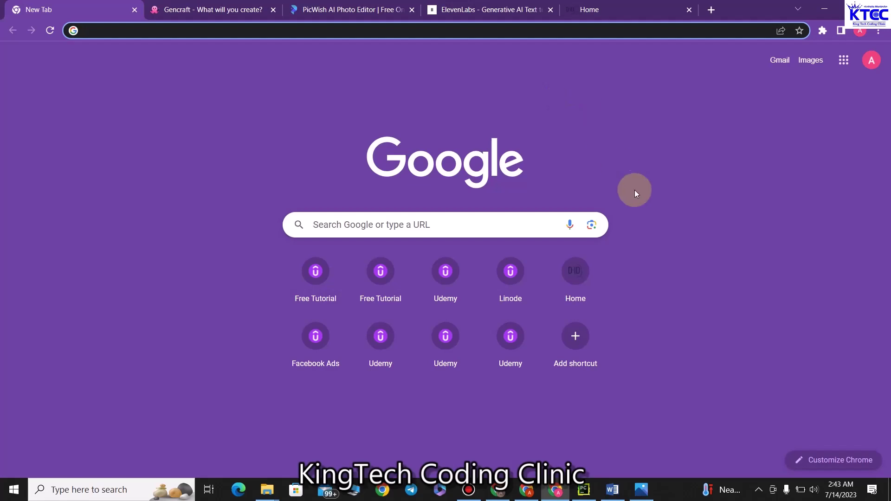
left_click(643, 493)
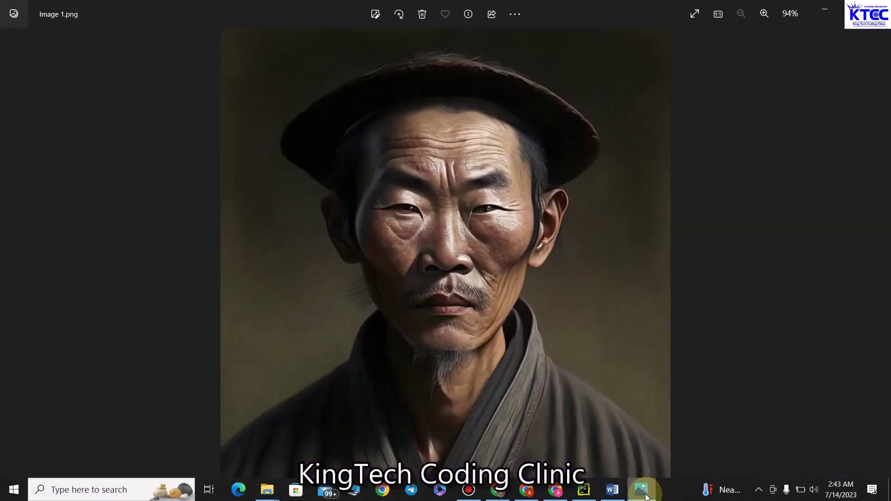
left_click(645, 496)
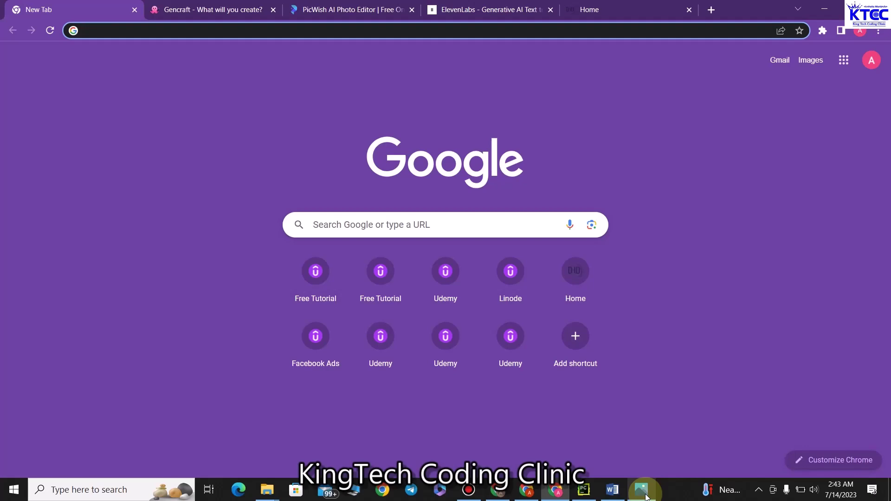
- Sign in to Gencraft with a Google account, skipping the welcome tour and the upgrade offer
left_click(207, 5)
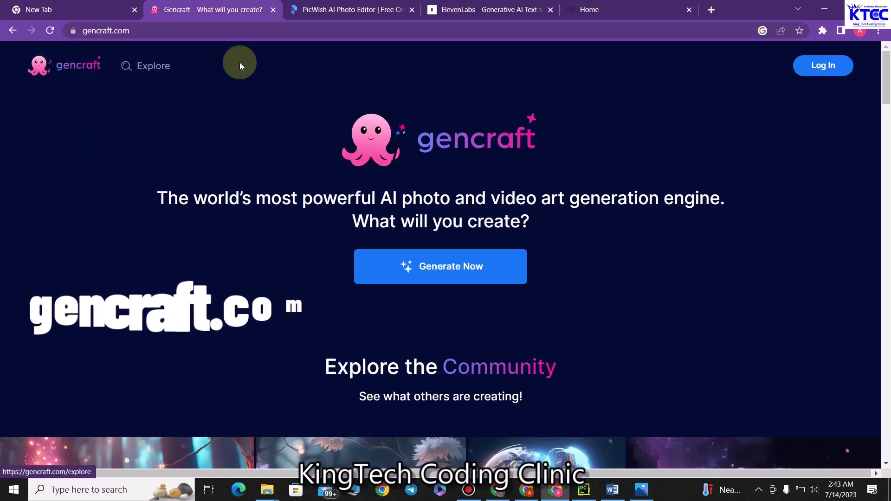
left_click(479, 272)
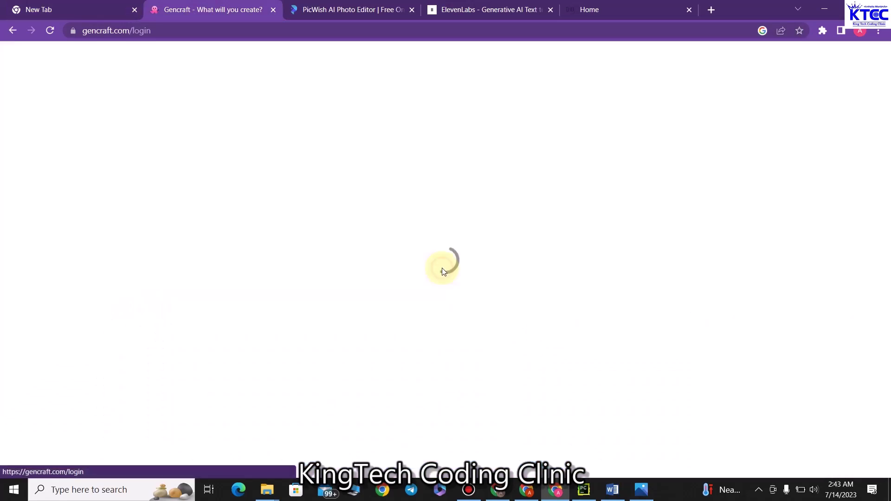
left_click(661, 292)
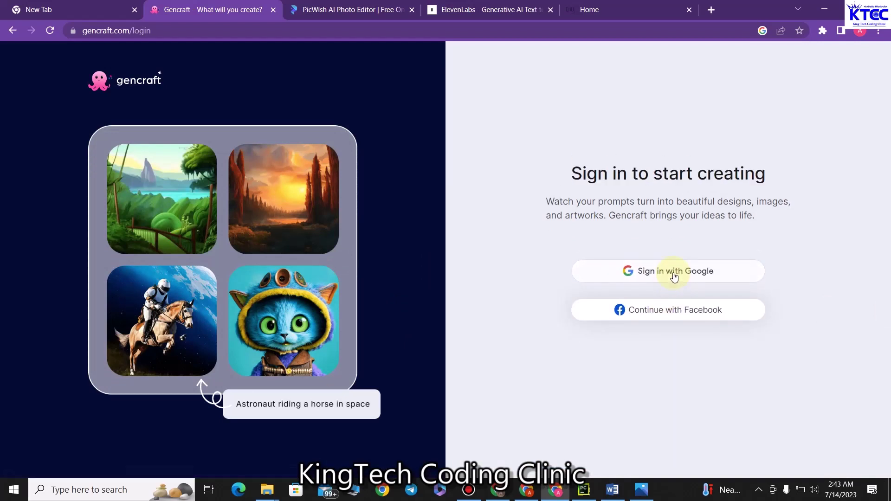
left_click(674, 277)
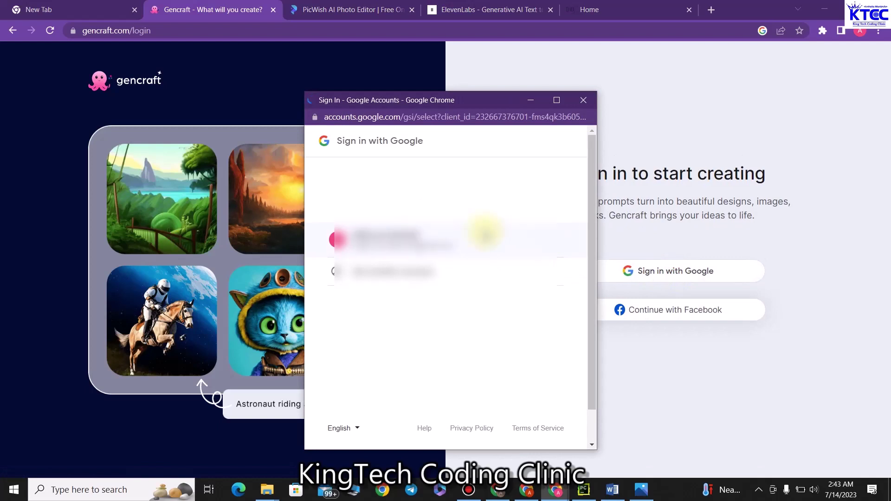
left_click(441, 239)
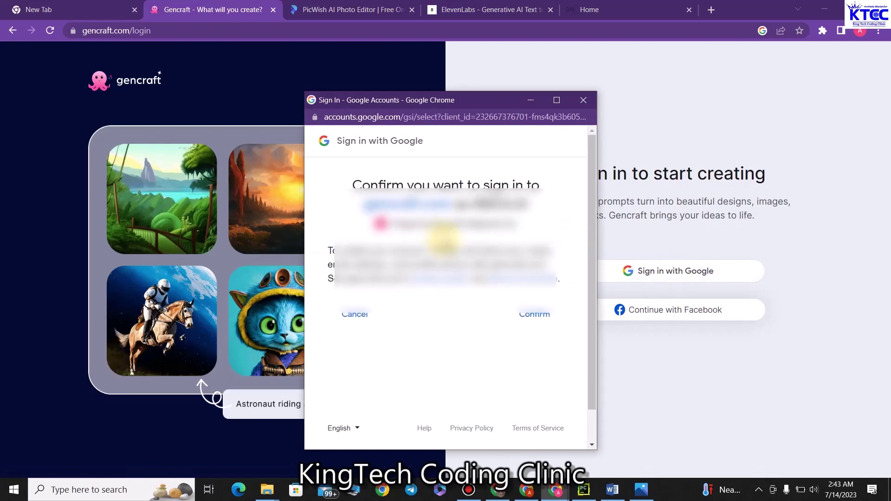
left_click(541, 315)
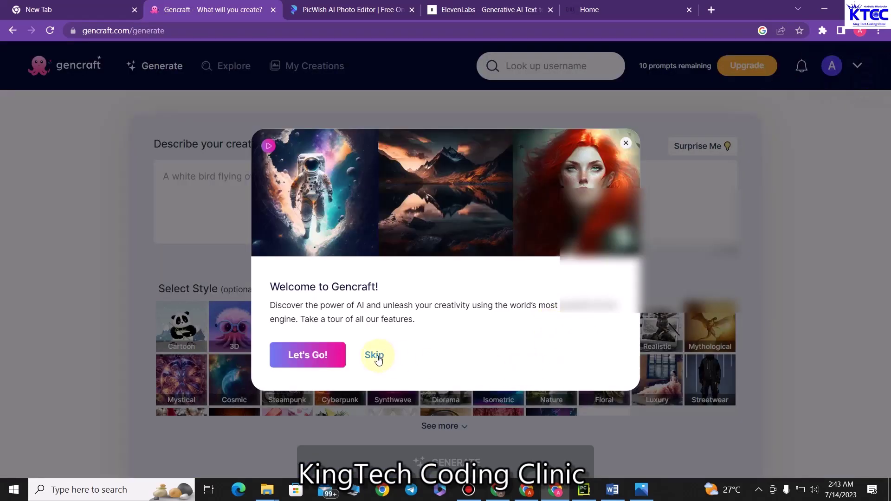
left_click(377, 356)
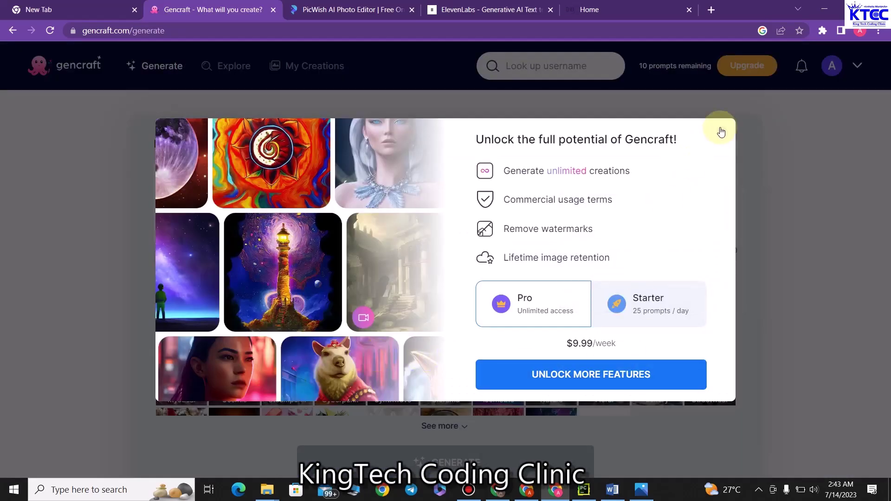
left_click(722, 132)
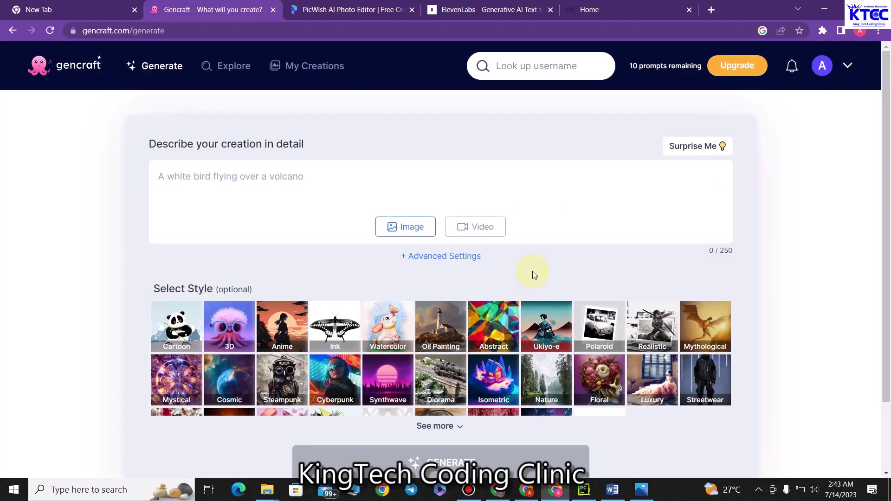
- Generate two Gencraft portraits from the prompt 'A Chinese man', leaving 9 prompts
scroll(533, 271, "down", 2)
scroll(533, 271, "up", 2)
left_click(227, 180)
type("A")
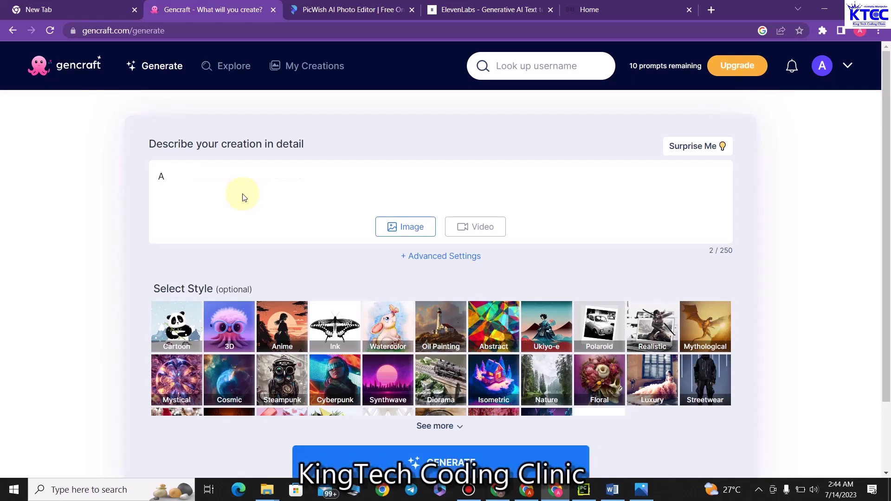
type(" Chinese ma")
scroll(462, 335, "down", 1)
left_click(458, 413)
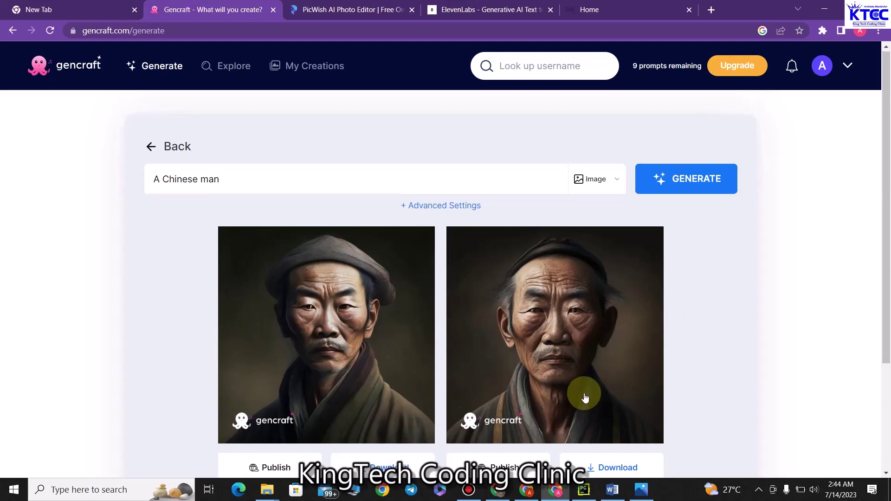
- Download the right-hand older man's portrait as A Chinese man 1.png, then go to PicWish
scroll(585, 398, "down", 2)
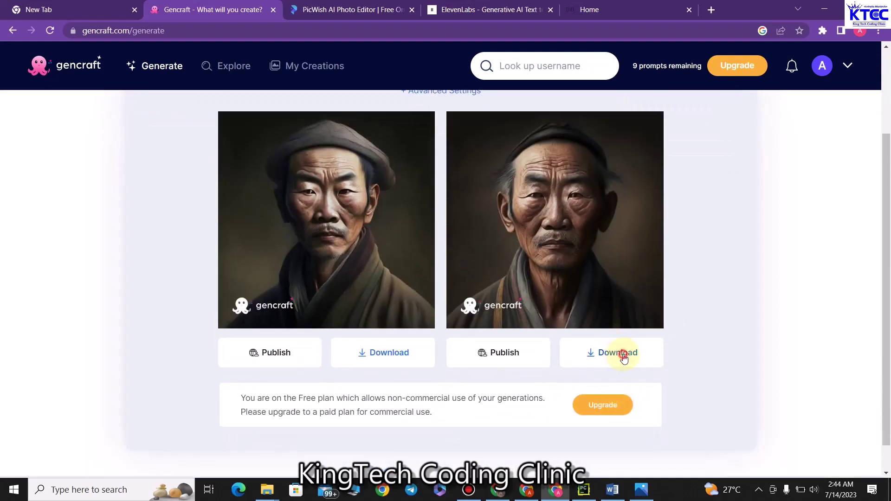
left_click(622, 354)
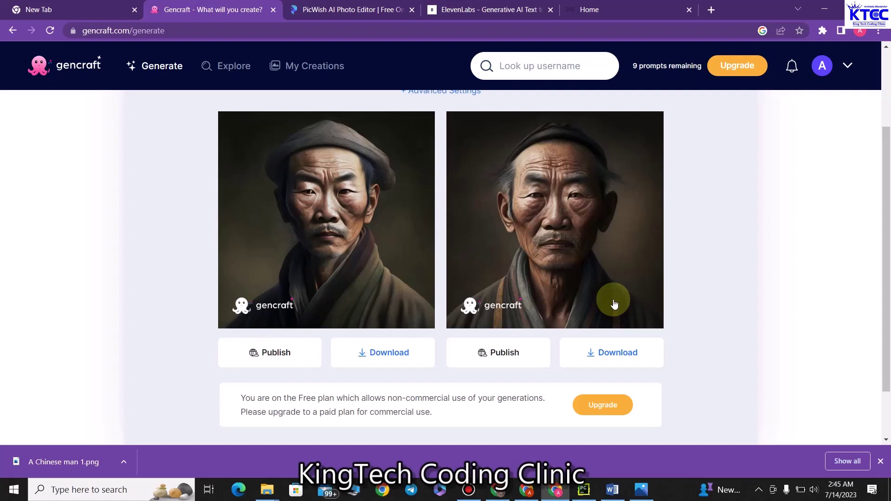
left_click(371, 9)
mouse_move(413, 66)
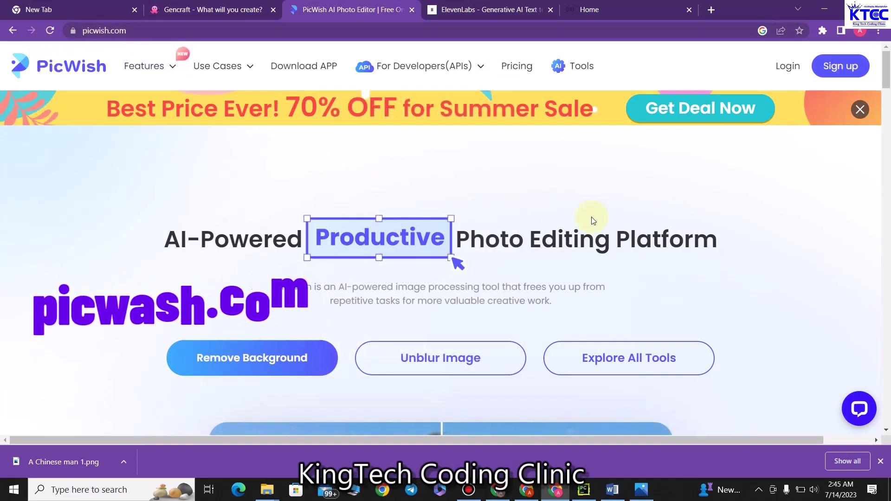
- Go to PicWish's Objects Removal API page from the API family section and review its demo
scroll(641, 241, "down", 15)
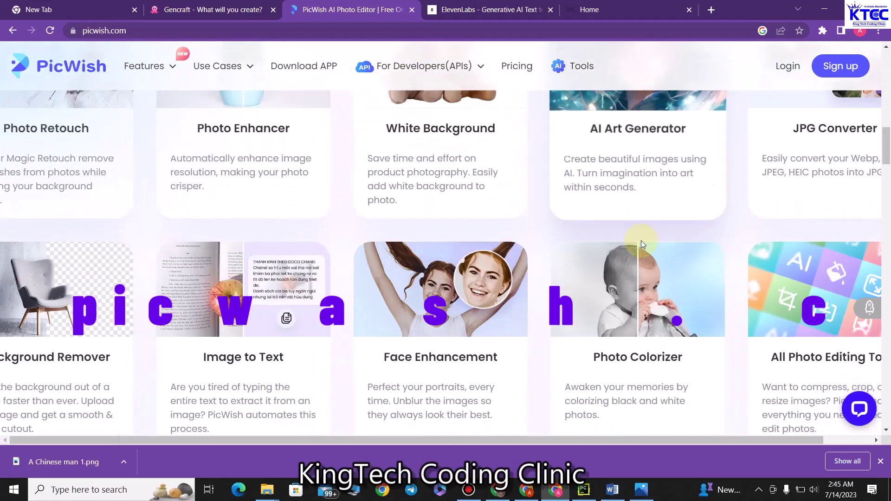
scroll(641, 240, "down", 3)
scroll(519, 264, "down", 3)
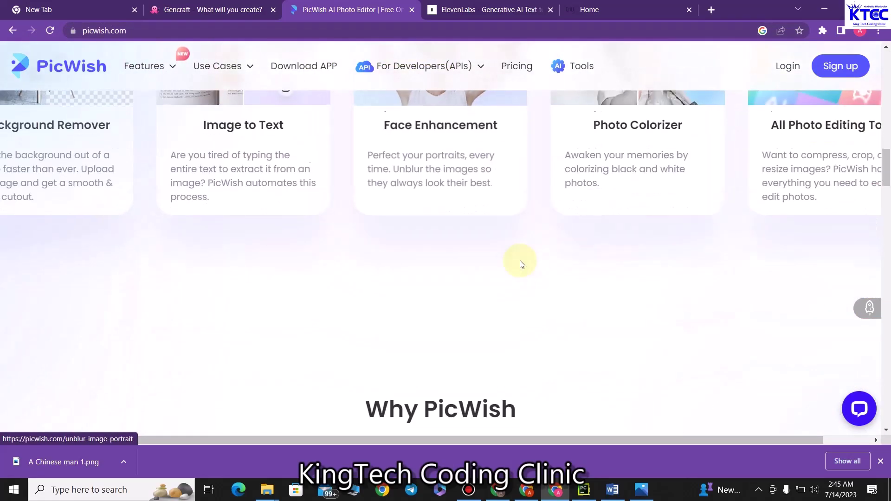
scroll(519, 265, "down", 15)
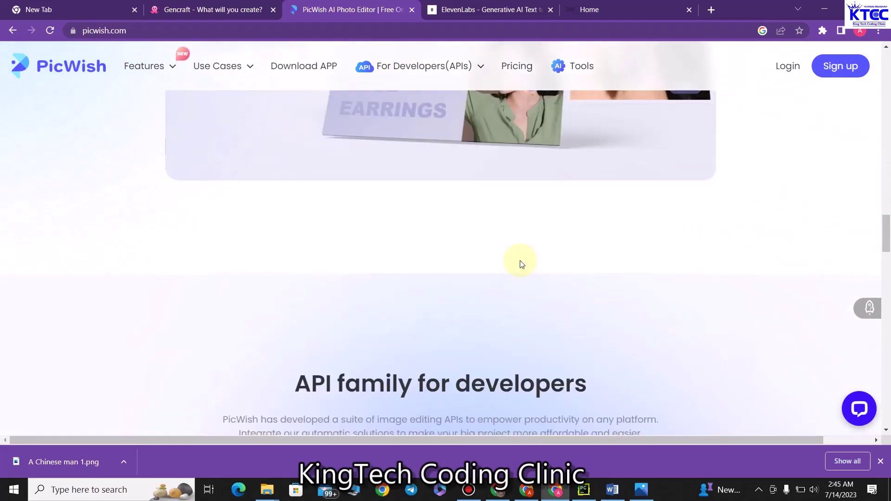
scroll(520, 263, "down", 7)
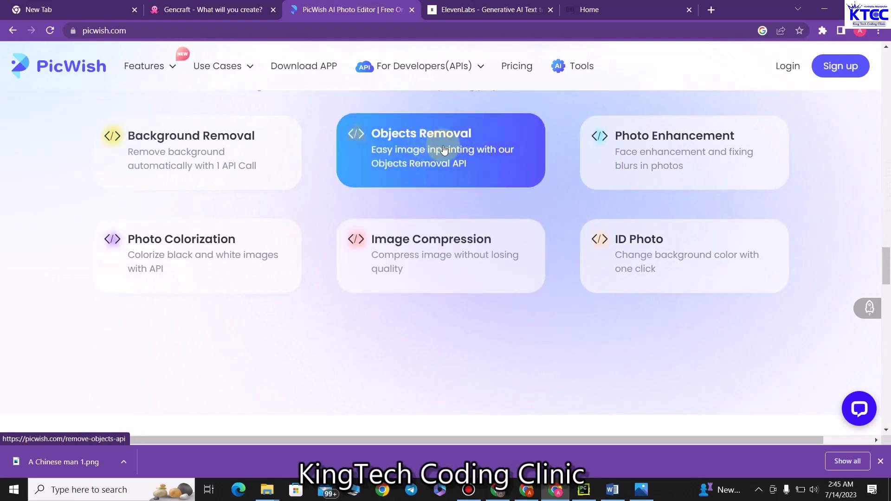
left_click(443, 150)
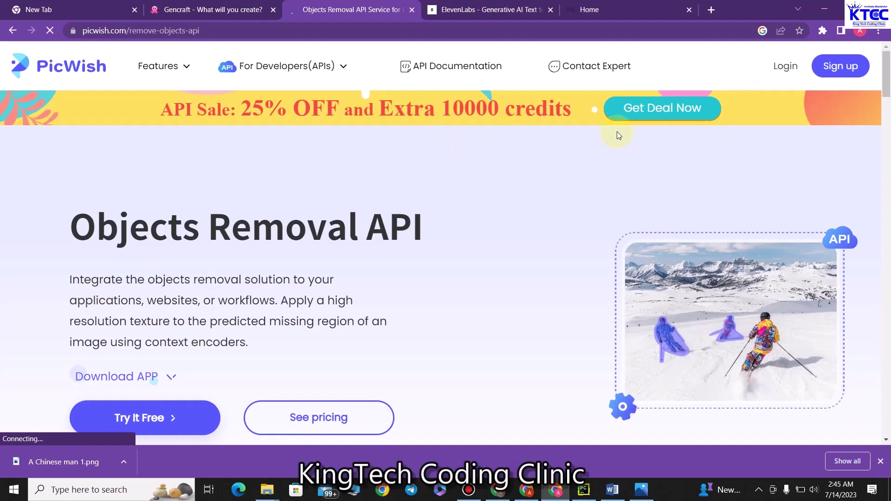
scroll(617, 175, "down", 10)
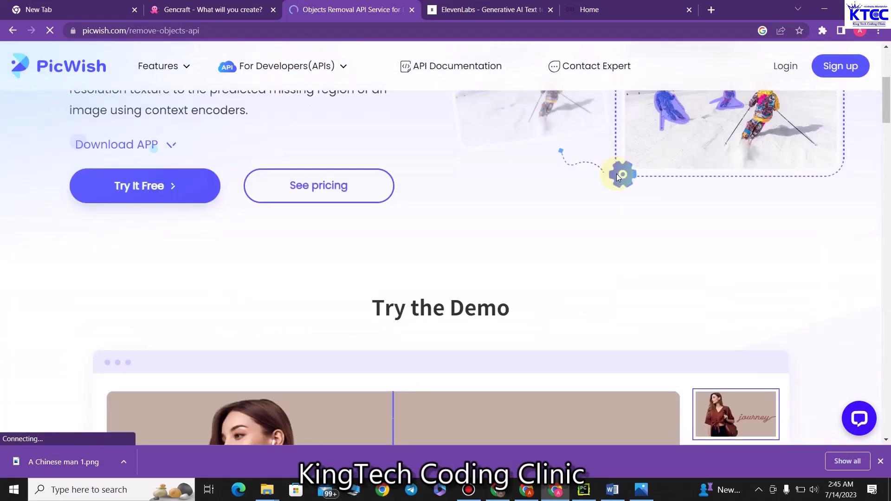
scroll(616, 175, "down", 10)
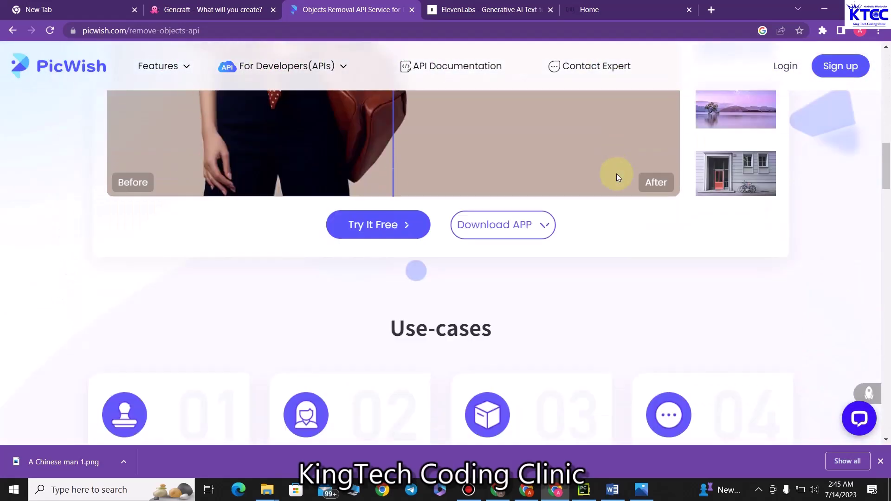
scroll(587, 212, "up", 20)
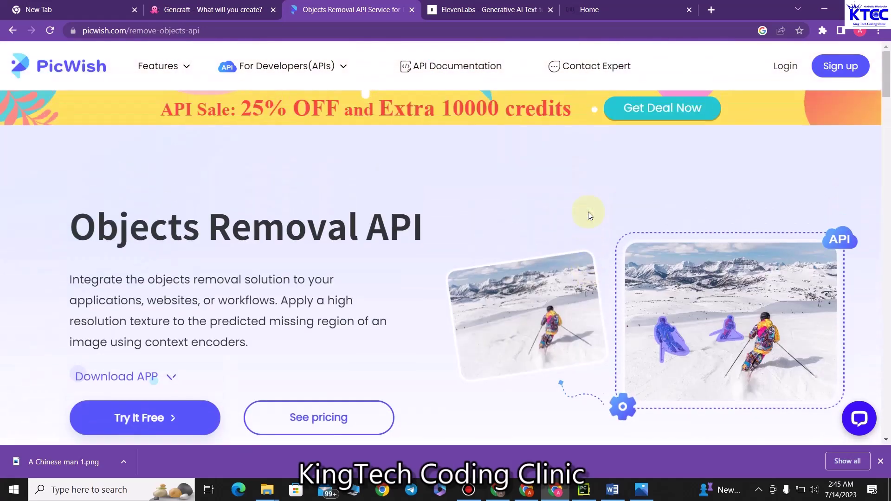
scroll(426, 253, "down", 3)
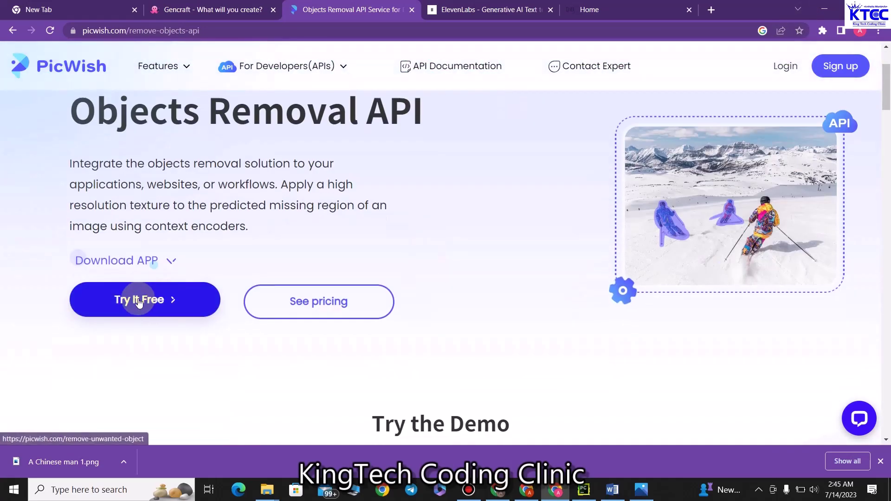
- Upload A Chinese man 1.png from Downloads into PicWish's Remove Unwanted Object editor
left_click(136, 301)
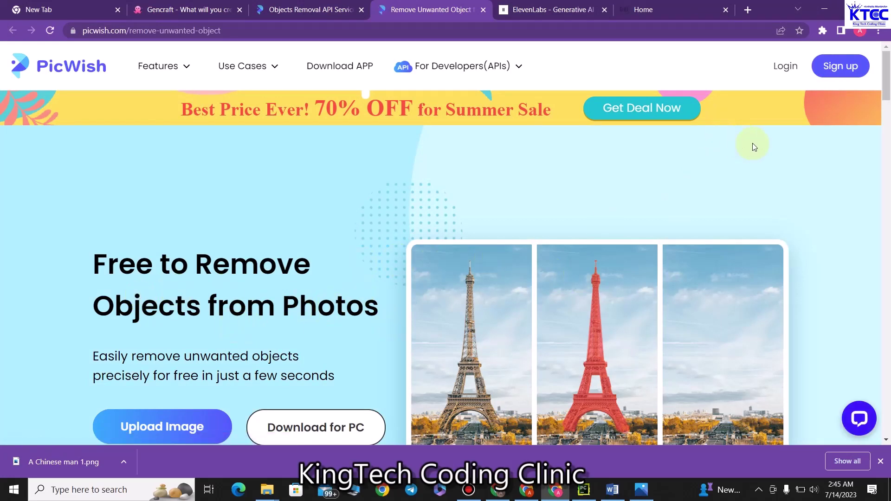
scroll(190, 394, "down", 2)
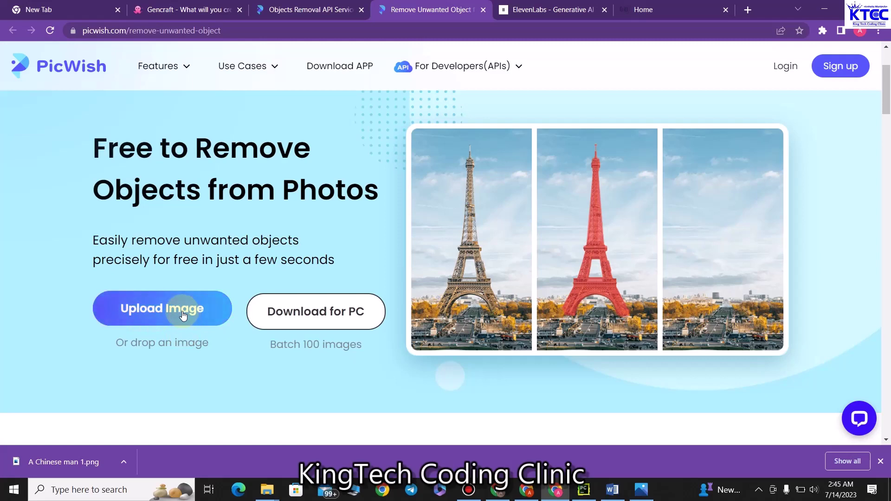
left_click(182, 310)
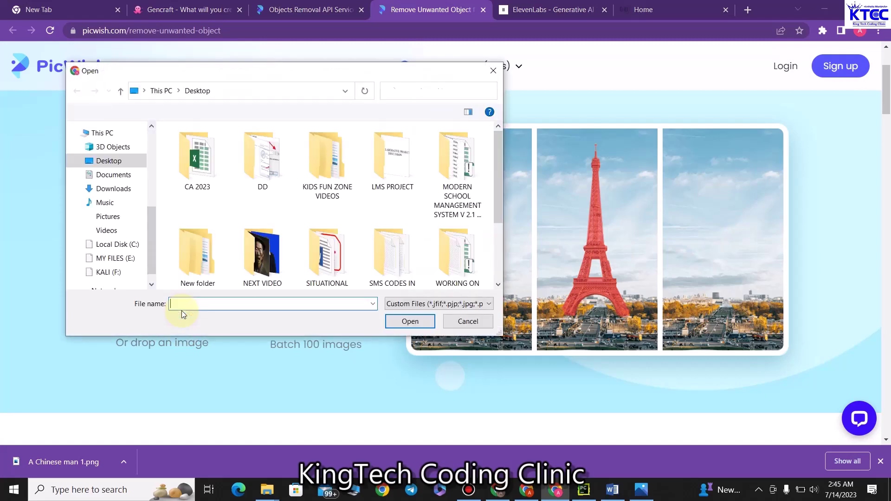
left_click(119, 191)
left_click(232, 160)
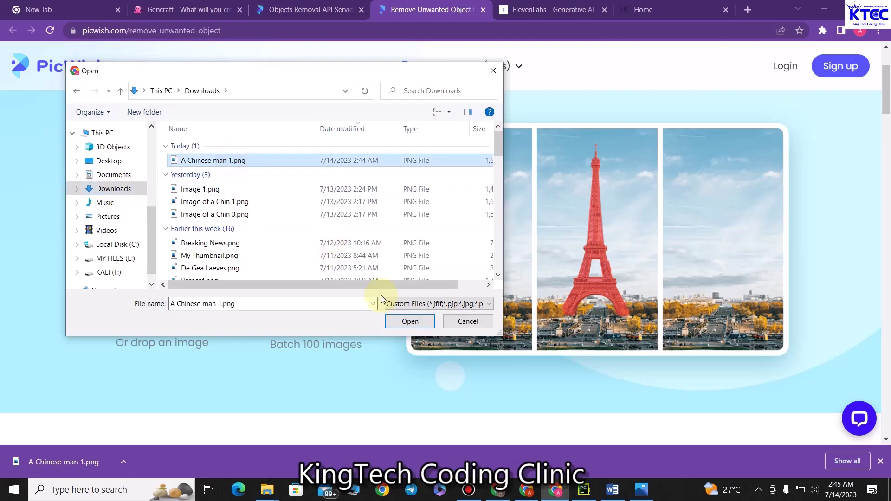
left_click(403, 323)
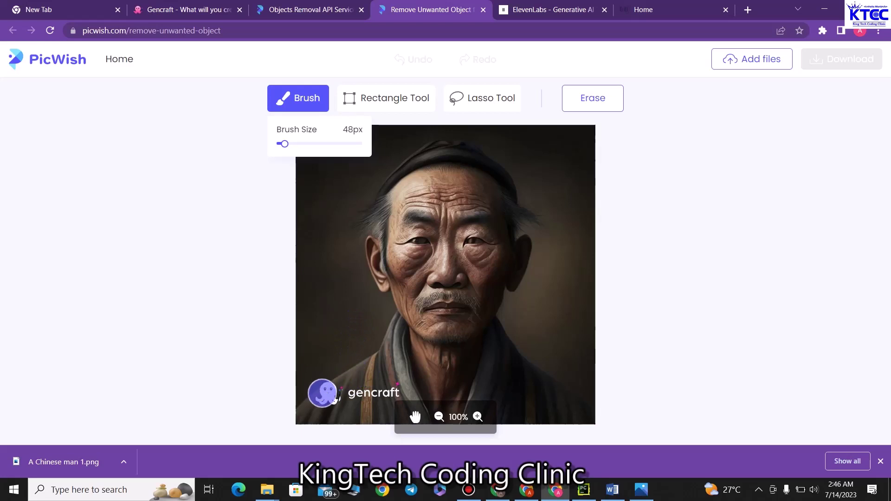
- Brush over the gencraft logo in the bottom-left corner and erase it
left_click_drag(322, 392, 389, 390)
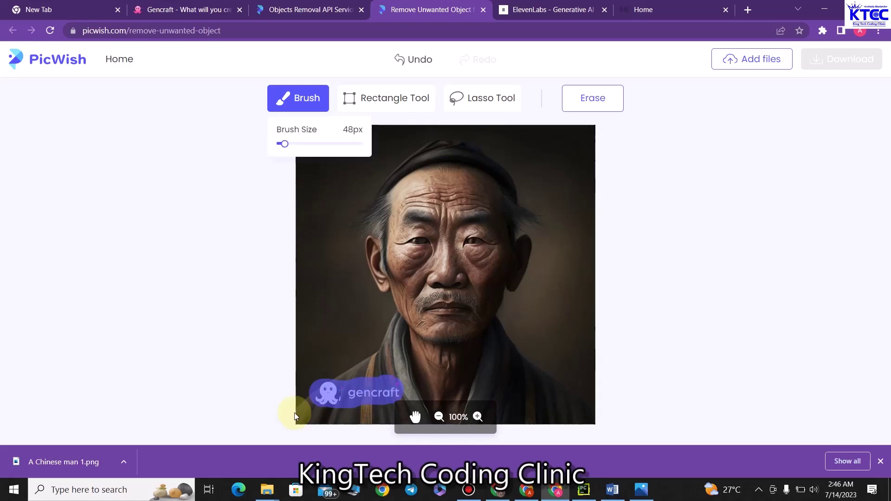
left_click(588, 105)
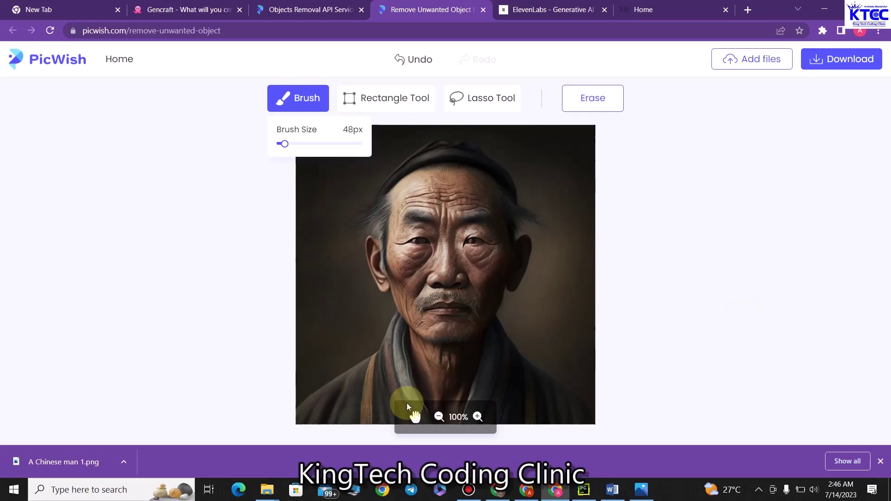
- Log in to PicWish with Google and download the watermark-free portrait as a PNG
left_click(842, 60)
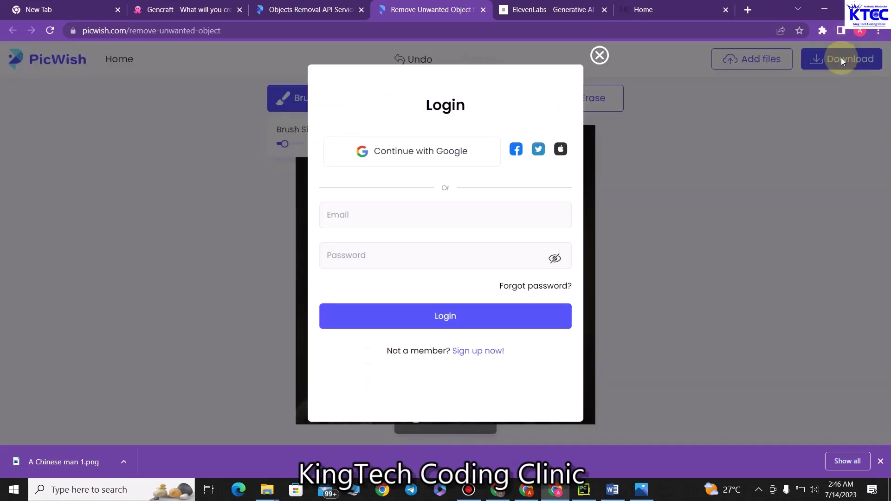
left_click(436, 153)
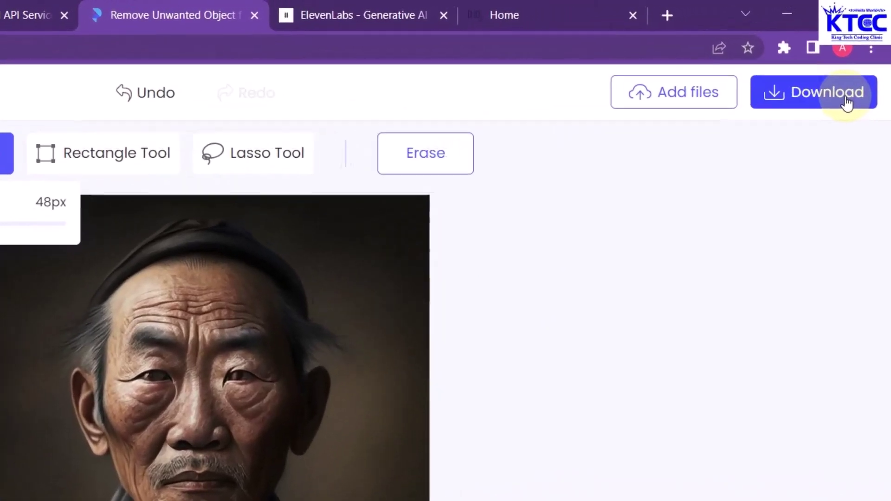
left_click(861, 61)
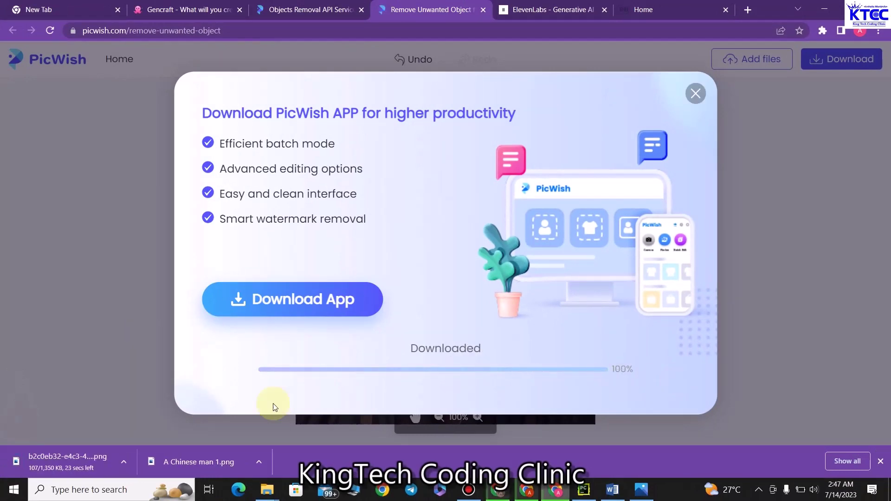
- Dismiss the download options and app promo, then restore Chrome to a smaller window
left_click(129, 464)
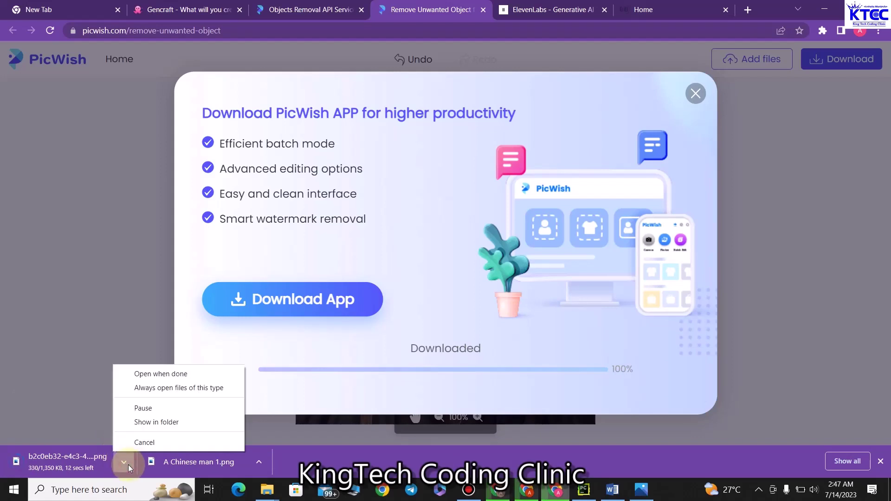
left_click(775, 9)
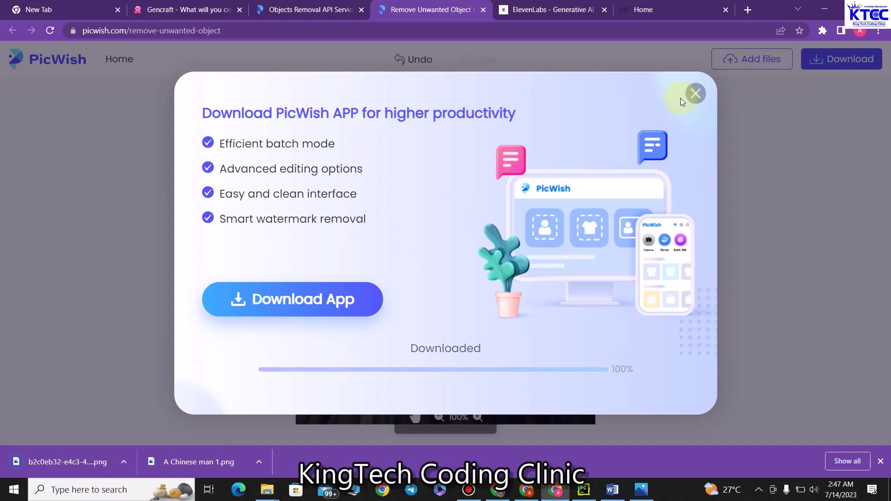
left_click(695, 93)
double_click(753, 5)
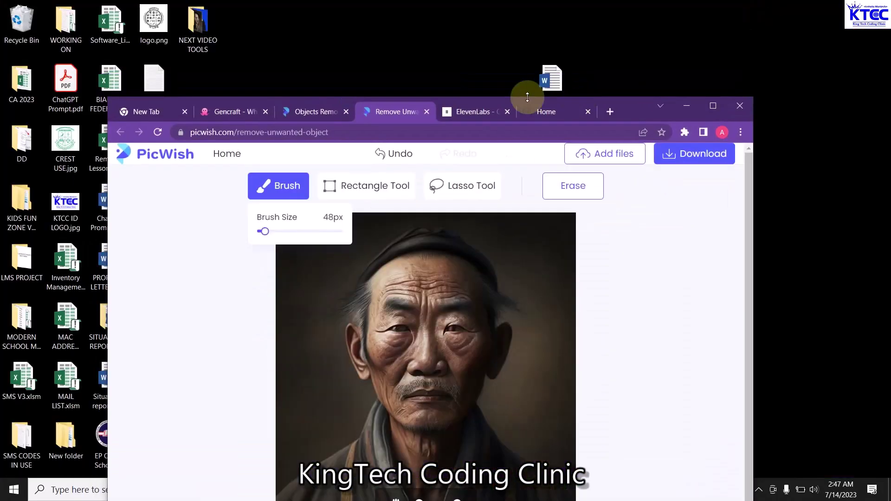
- Drag the portrait PNG from Chrome's download bar onto the desktop, then re-maximize Chrome
left_click_drag(640, 112, 726, 22)
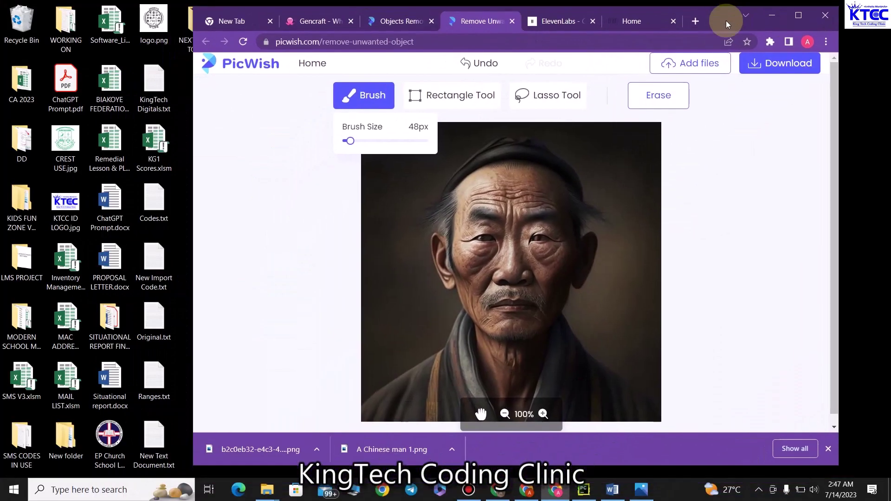
left_click_drag(229, 450, 184, 399)
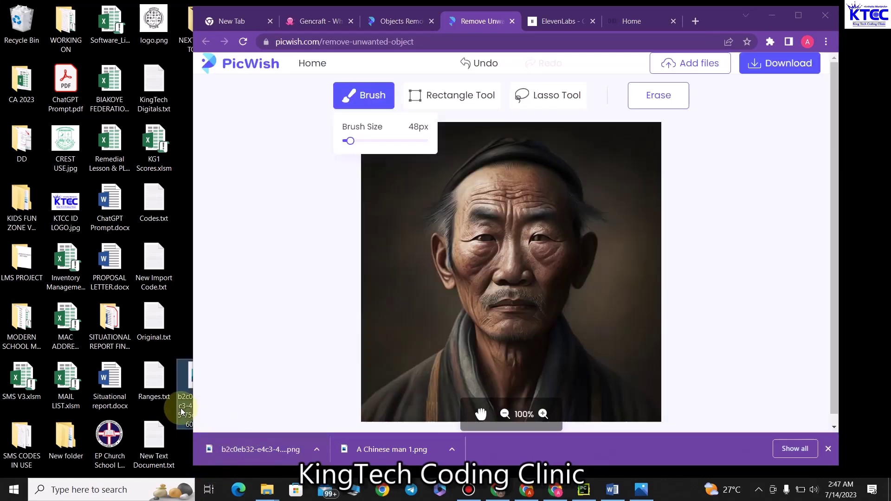
left_click(799, 16)
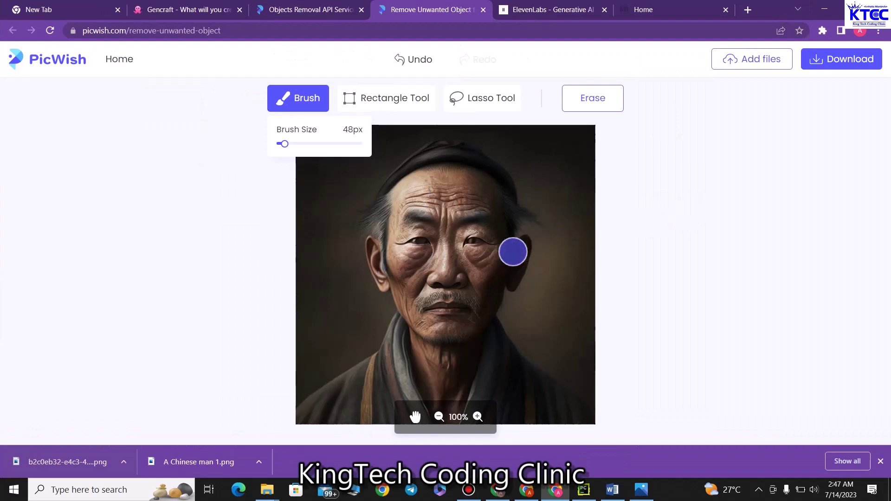
- Sign up to ElevenLabs with Google and reach Speech Synthesis, voice Rachel, Eleven English v1
left_click(554, 5)
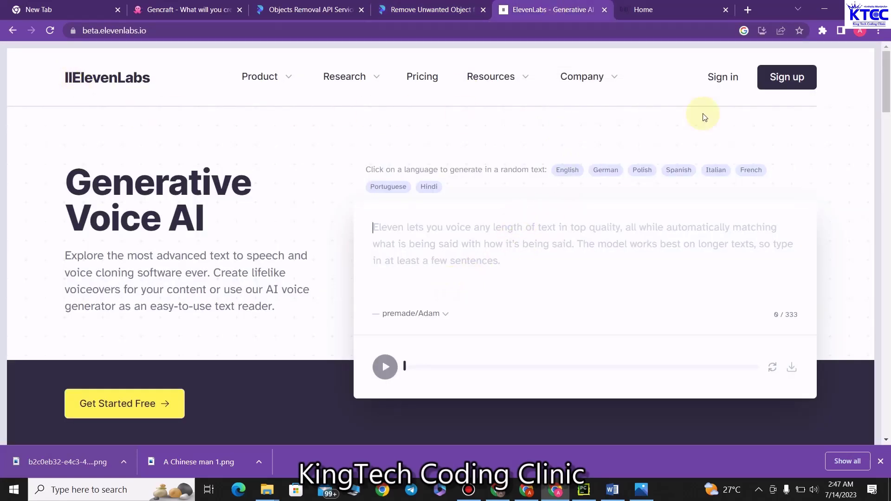
left_click(794, 79)
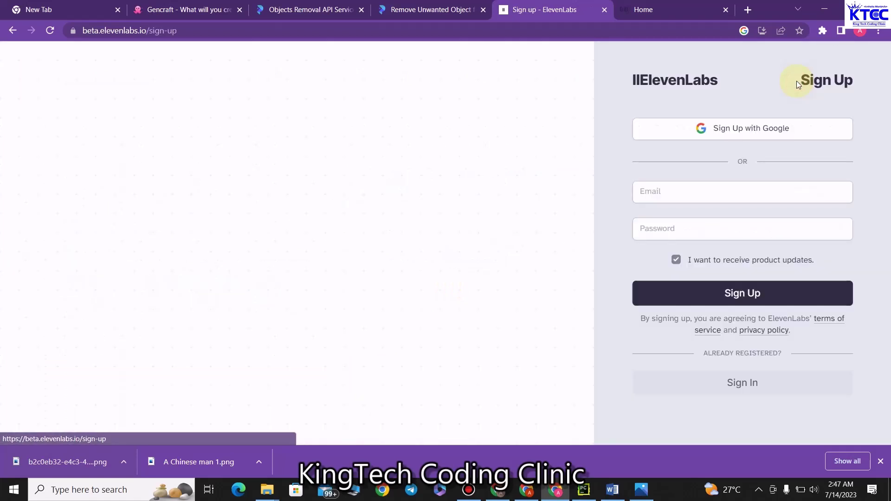
left_click(729, 139)
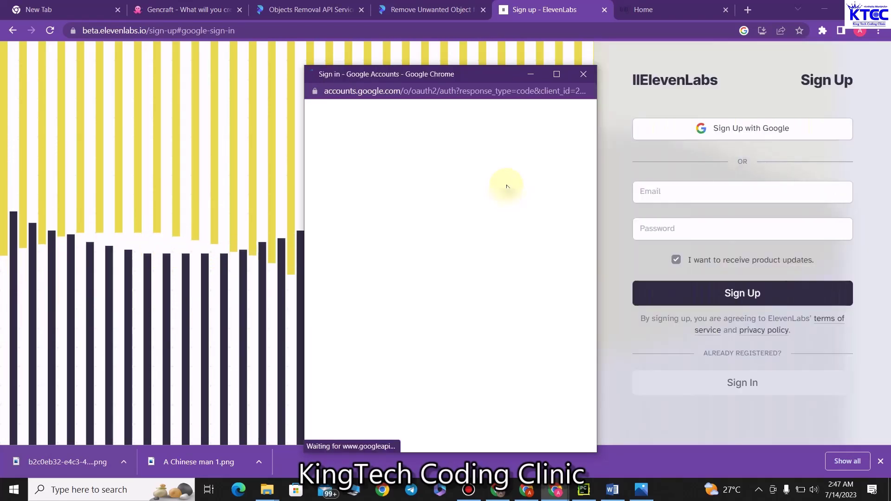
left_click(453, 215)
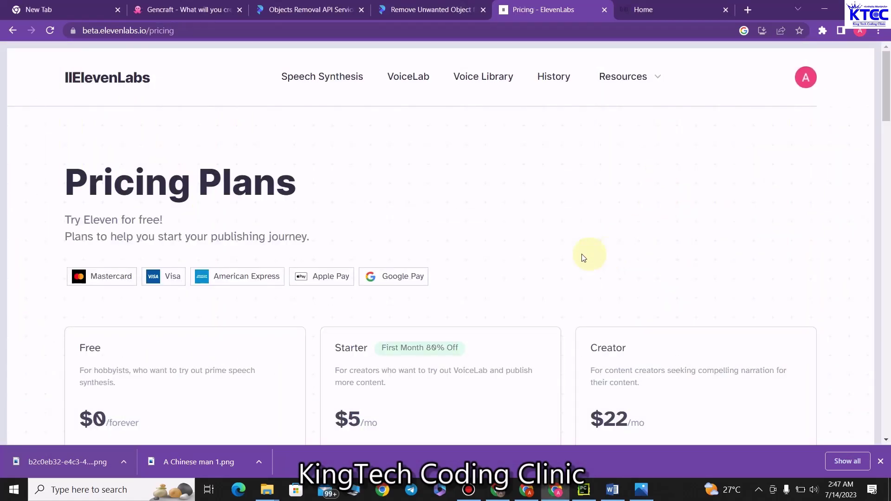
left_click(320, 81)
scroll(616, 282, "down", 3)
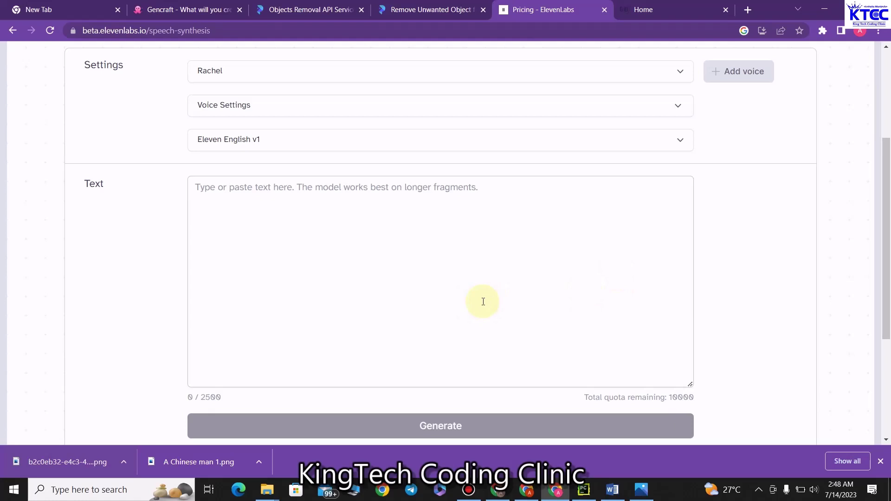
- Select and copy all the quotes text in Quotes.docx, then minimize Word
left_click(612, 490)
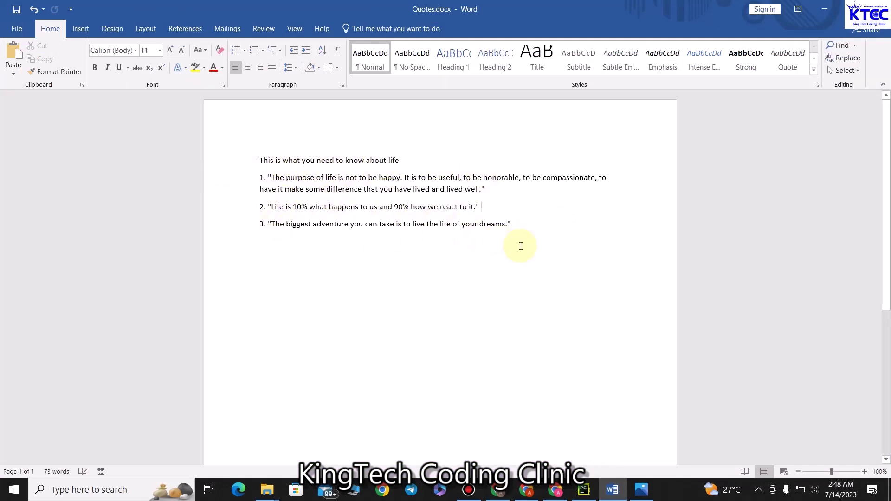
left_click_drag(529, 236, 259, 156)
key("ctrl+c")
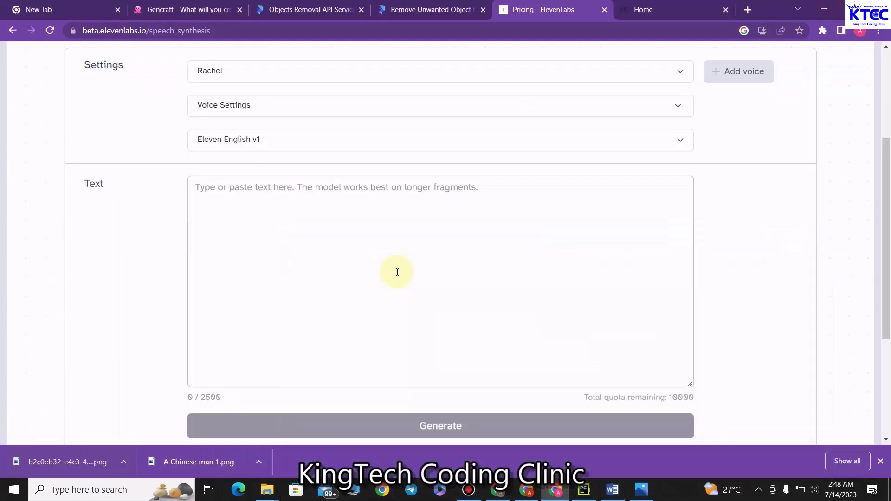
left_click(825, 10)
- Paste the 355-character quotes text into ElevenLabs and select the premade Arnold voice
left_click(257, 203)
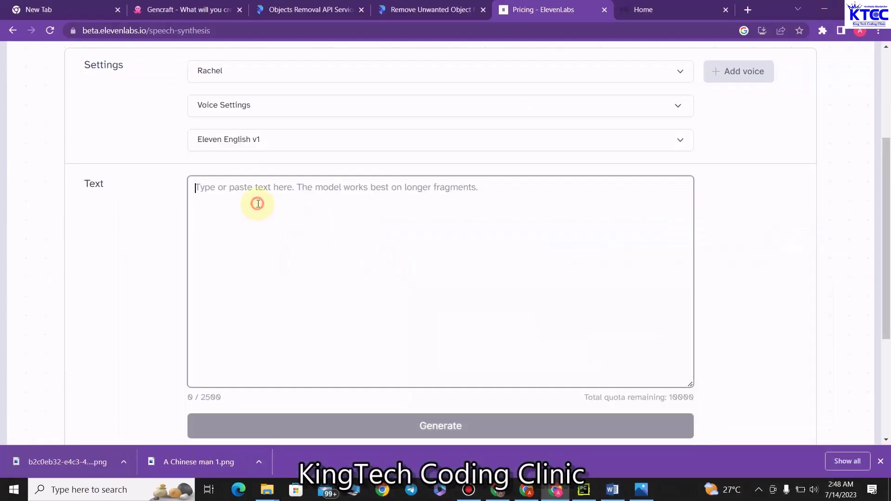
key("ctrl+v")
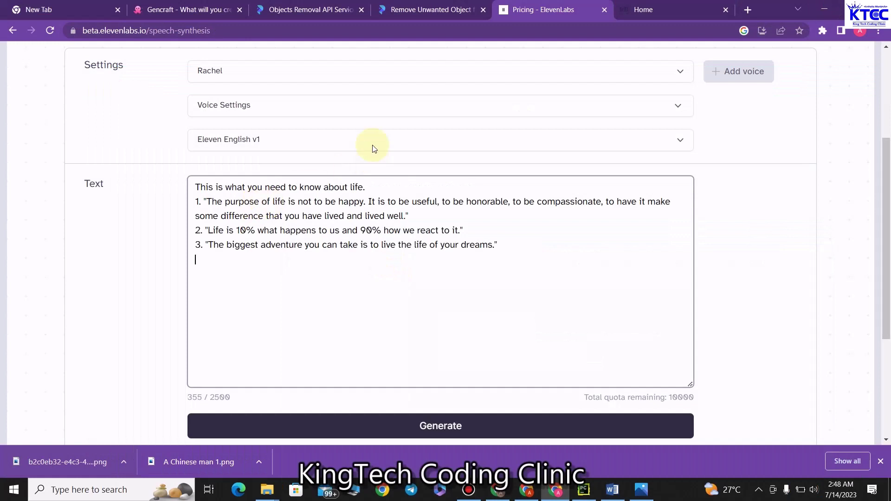
left_click(403, 75)
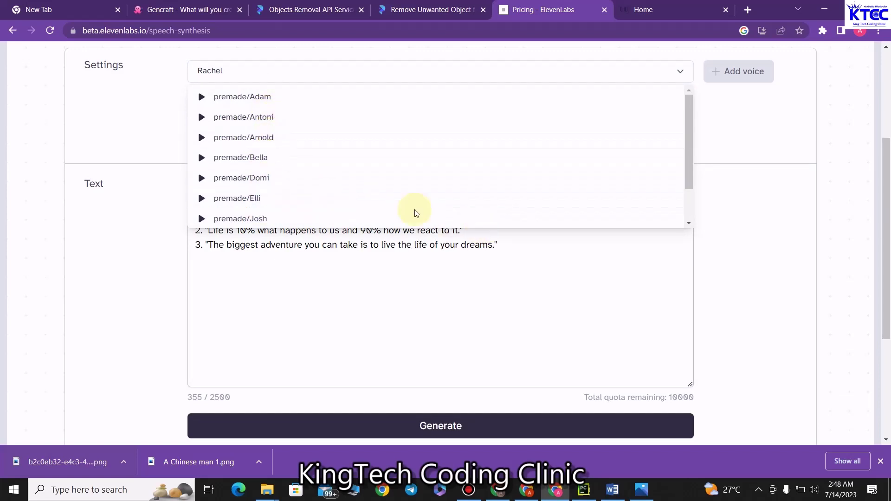
left_click(272, 135)
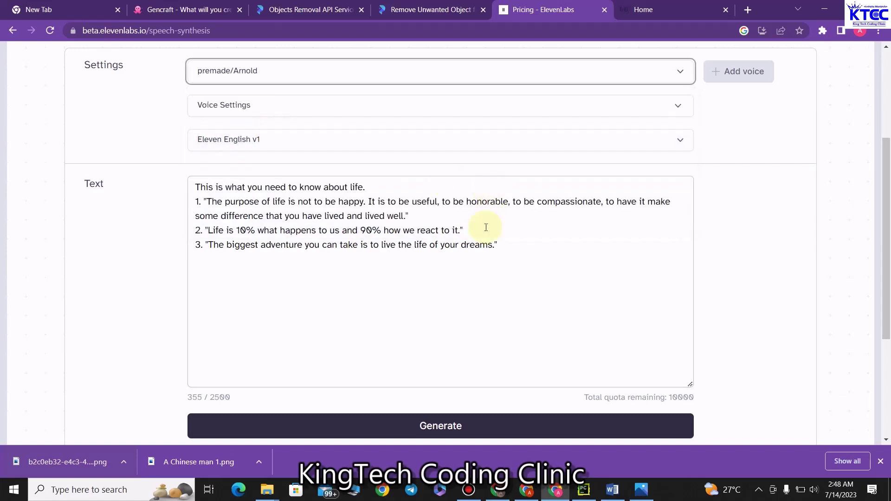
- Generate and play the 22-second Arnold narration of the quotes, leaving the voice unchanged
scroll(458, 261, "down", 1)
left_click(430, 369)
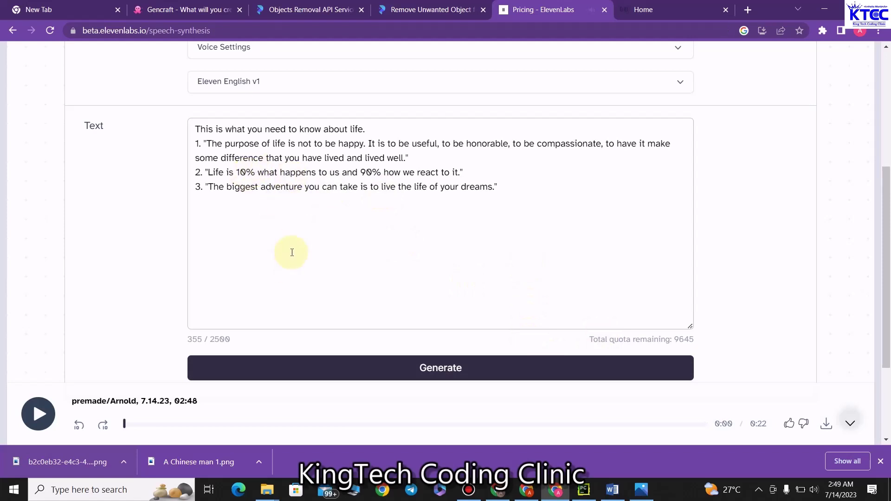
scroll(272, 136, "up", 1)
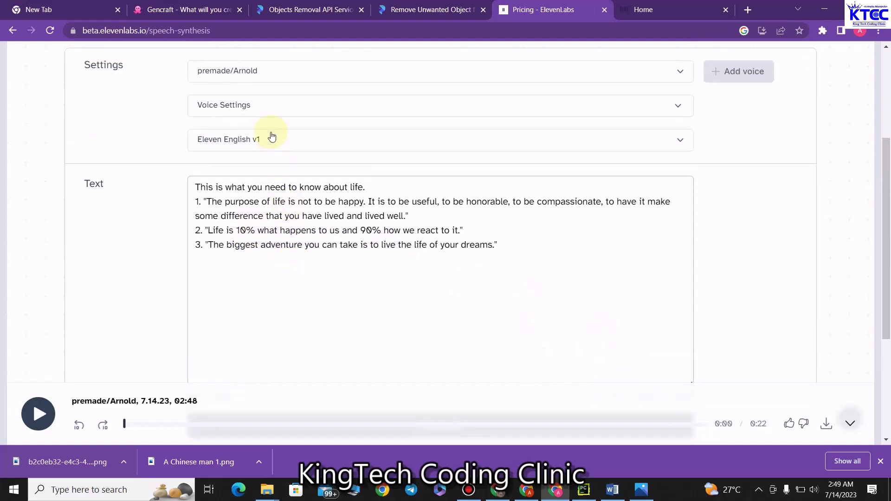
left_click(359, 80)
left_click(360, 82)
scroll(464, 251, "down", 1)
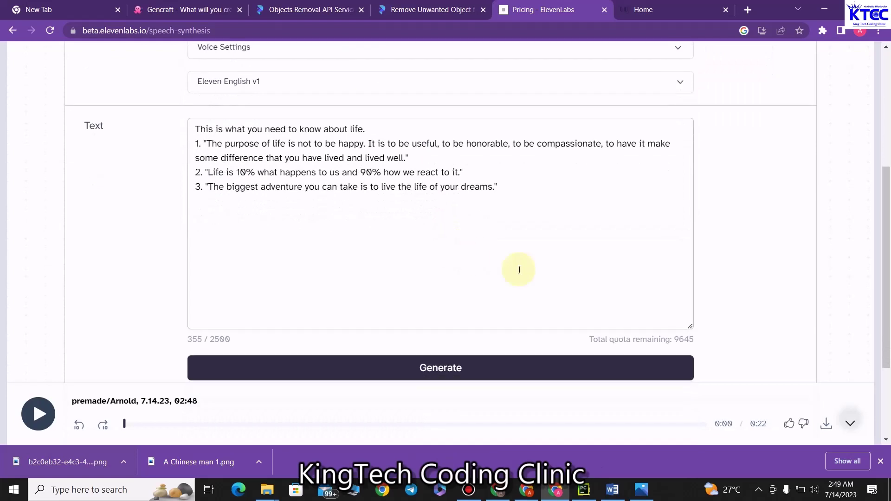
- Download the generated narration MP3 and reveal it in the Downloads folder
left_click(827, 424)
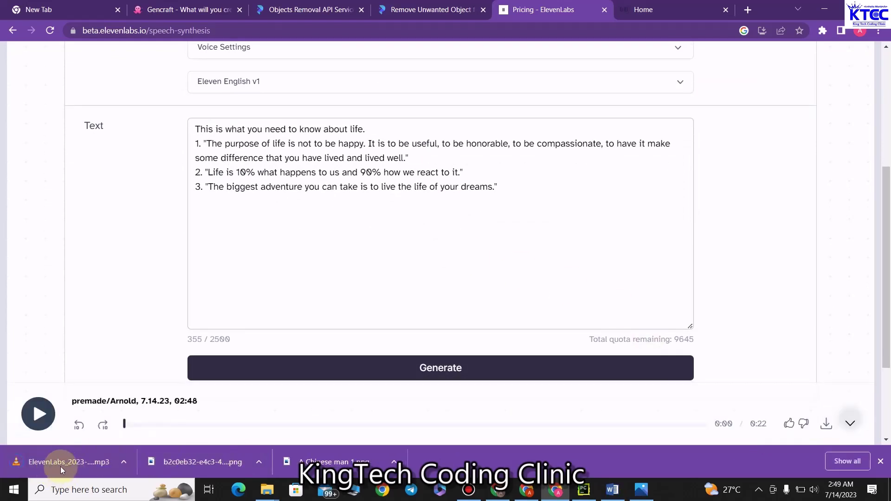
left_click(124, 466)
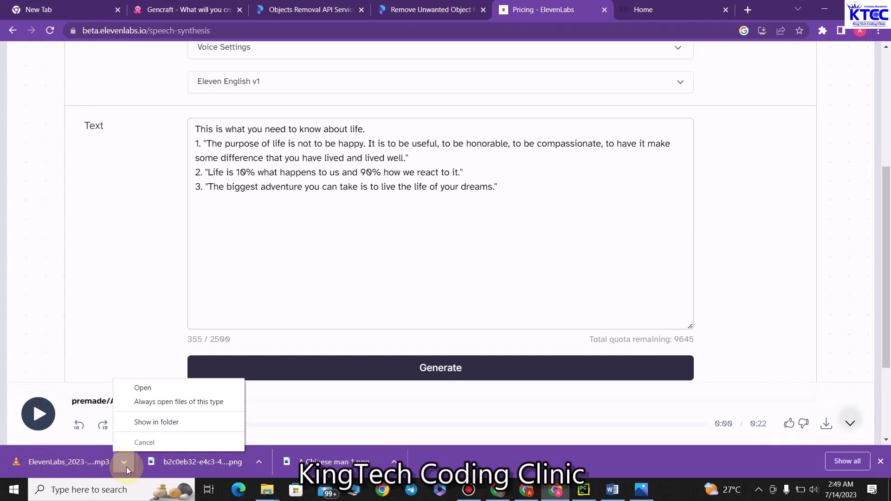
left_click(163, 424)
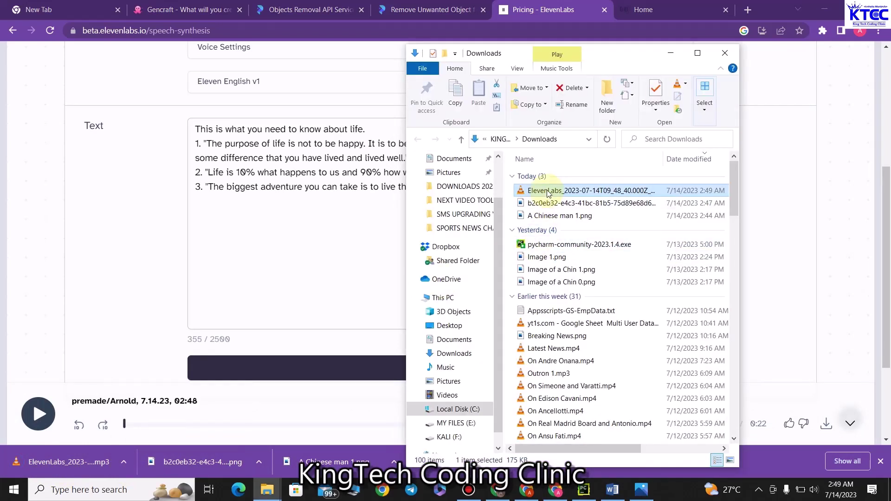
- Rename the downloaded narration file to 'A Quote.mp3' and return to the browser
right_click(546, 191)
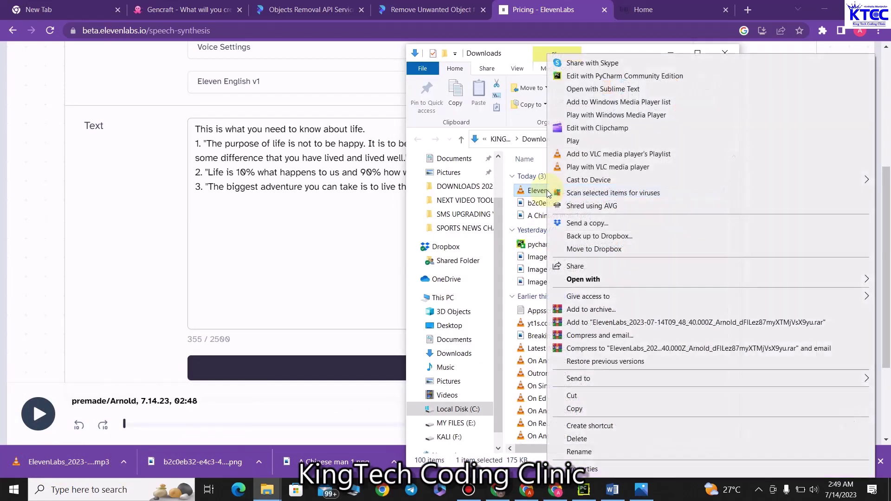
left_click(599, 452)
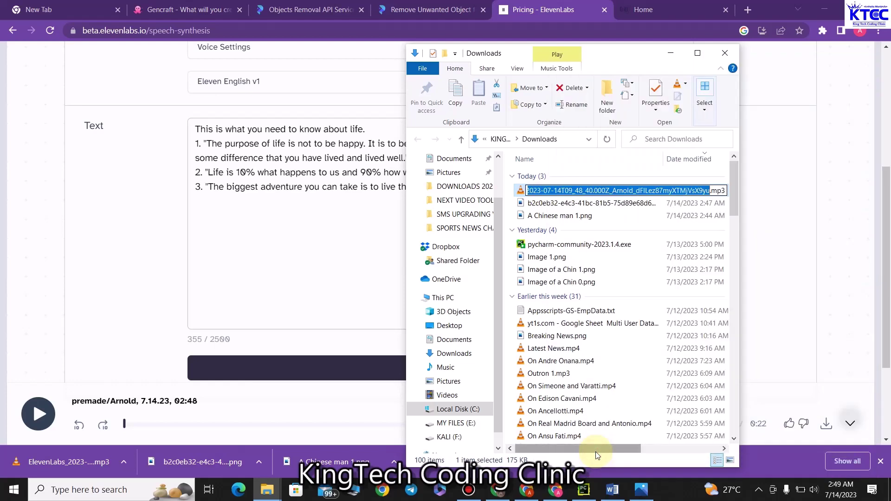
type("A Quote")
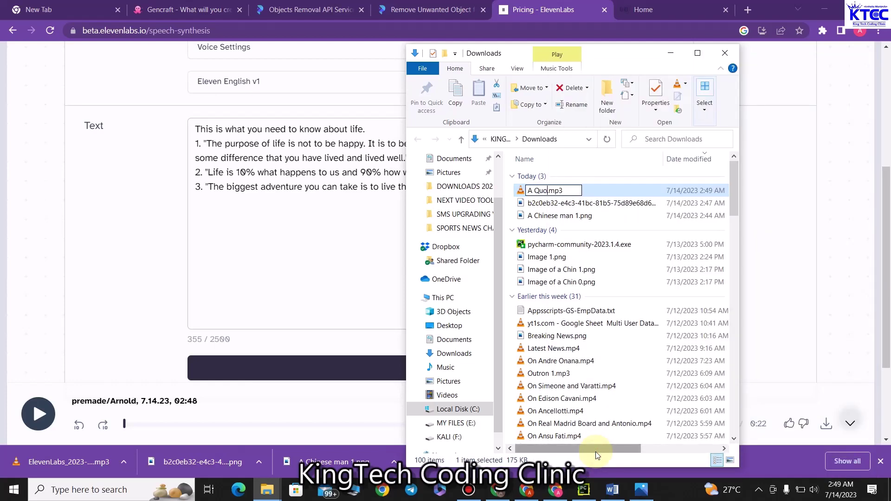
left_click(611, 330)
left_click(671, 53)
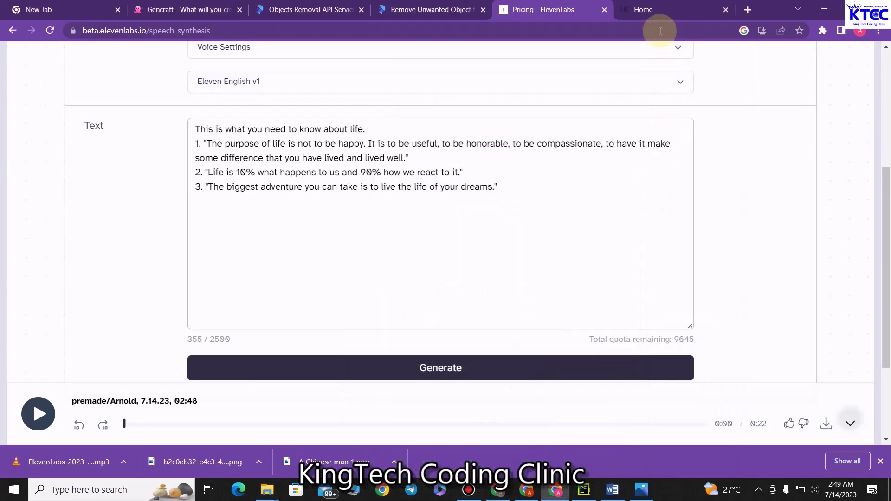
- In D-ID Studio, start a new video and choose to add your own presenter photo, prompting sign-in
left_click(662, 6)
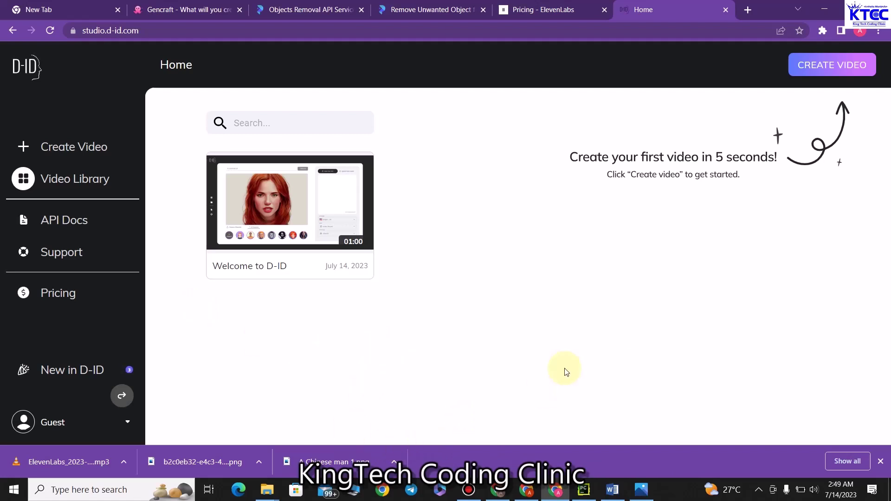
left_click(824, 76)
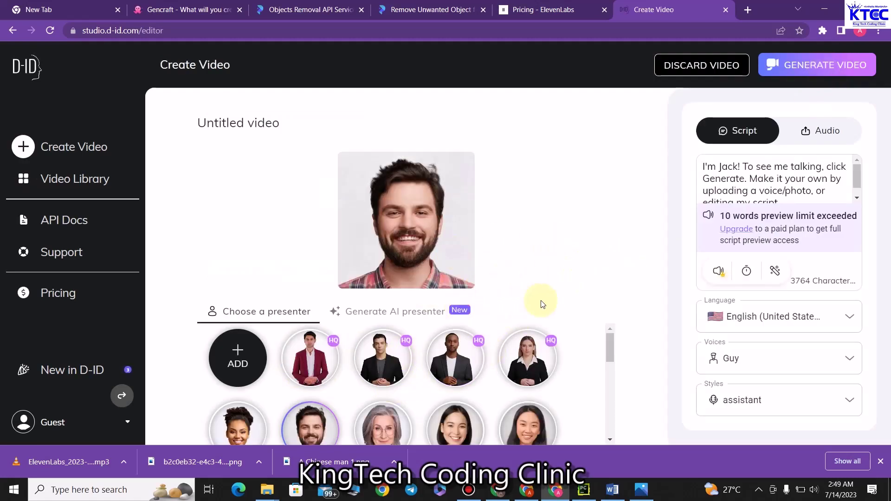
left_click(309, 358)
left_click(388, 367)
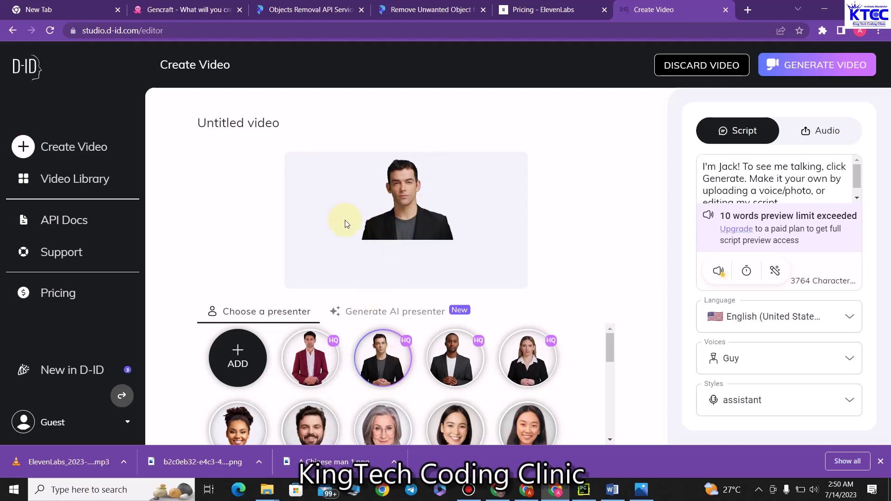
mouse_move(241, 361)
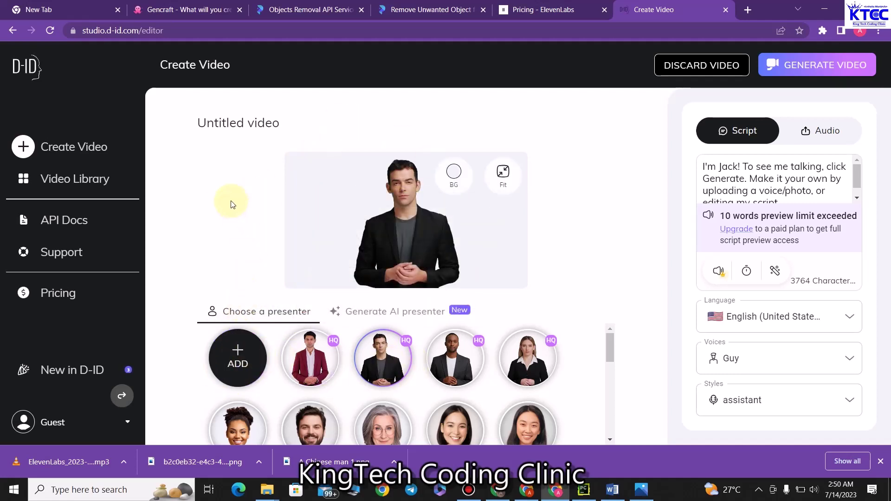
left_click(242, 365)
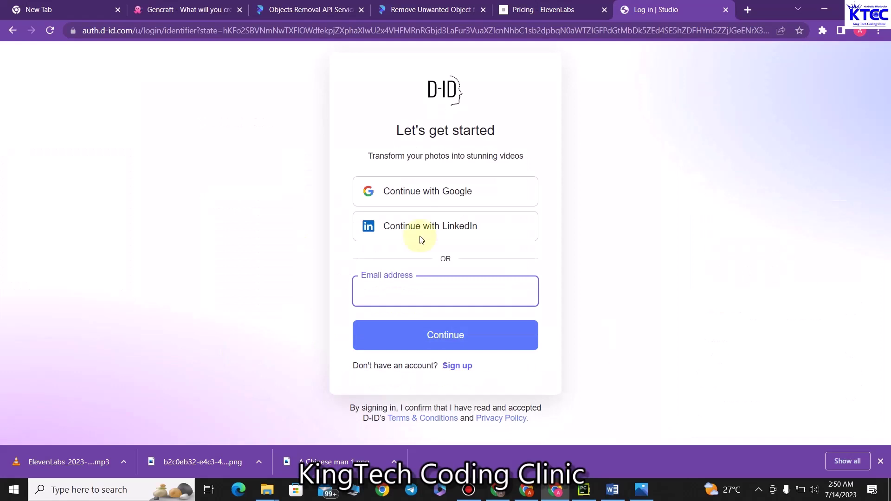
- Sign in with Google and answer onboarding with Personal use and Social Media videos
left_click(454, 198)
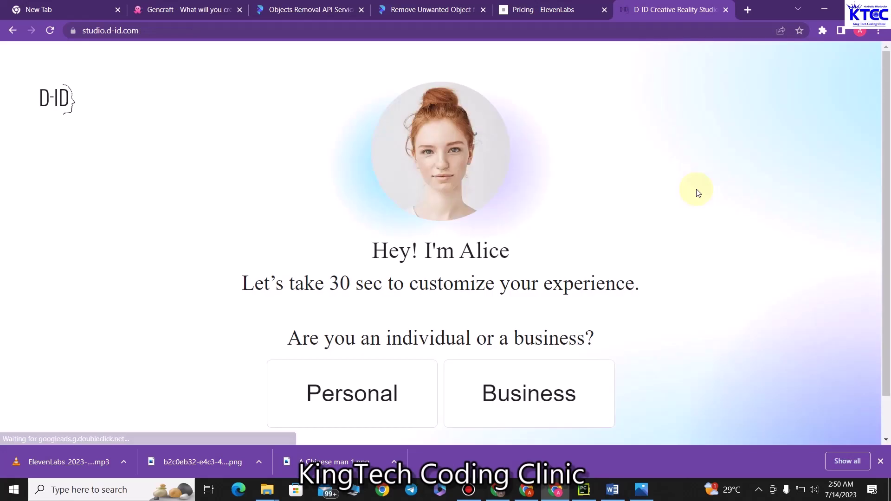
left_click(337, 408)
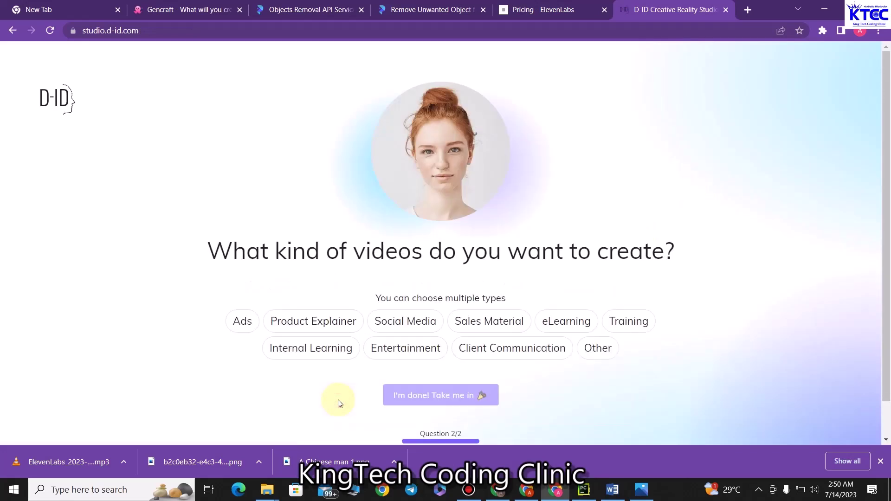
left_click(414, 327)
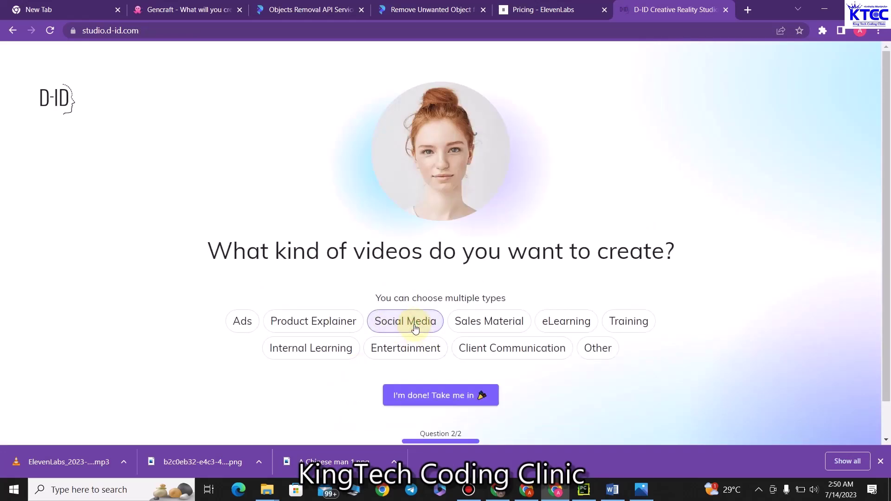
left_click(446, 403)
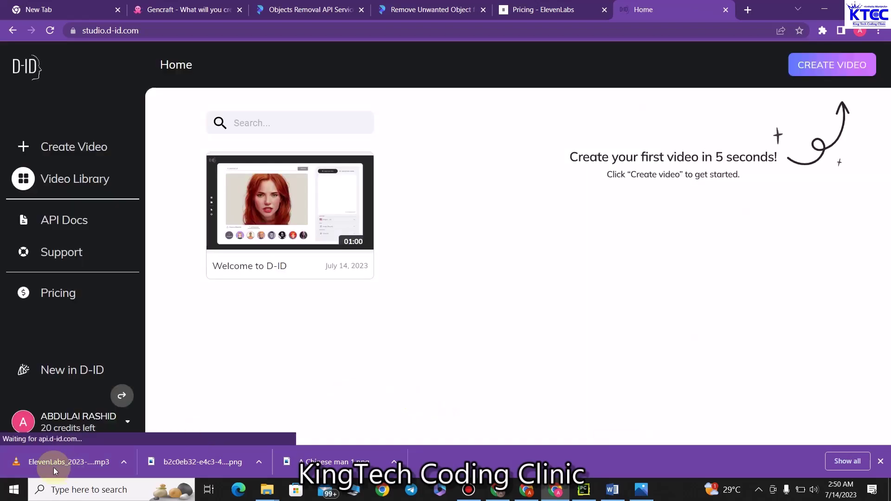
- Create a new video and upload the Desktop image b2c0eb32, the old Chinese man portrait, as presenter
left_click(843, 65)
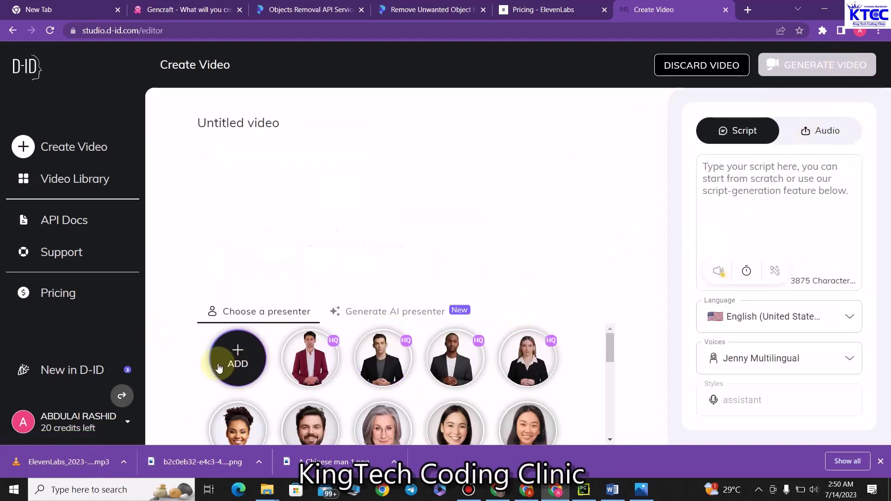
mouse_move(237, 357)
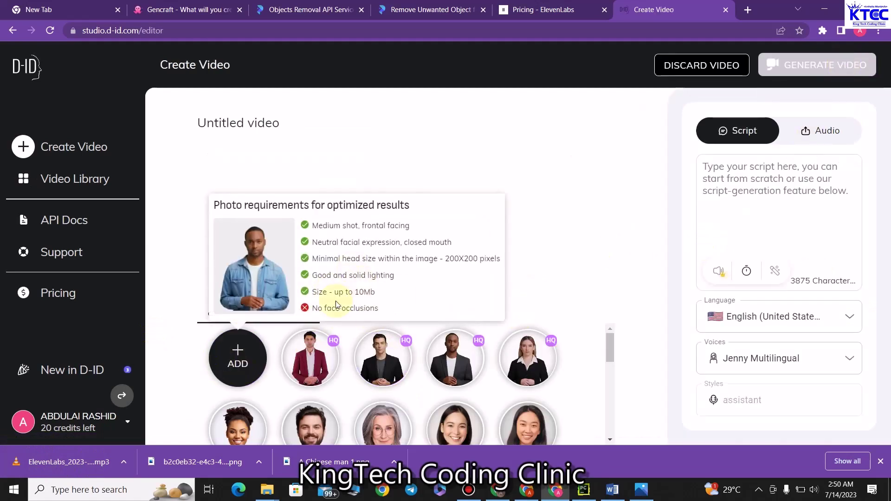
left_click(241, 355)
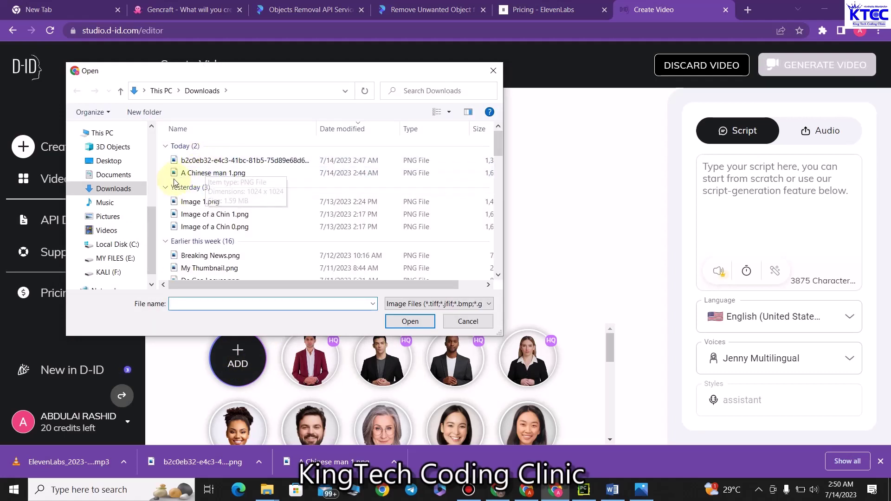
left_click(122, 166)
scroll(342, 208, "down", 2)
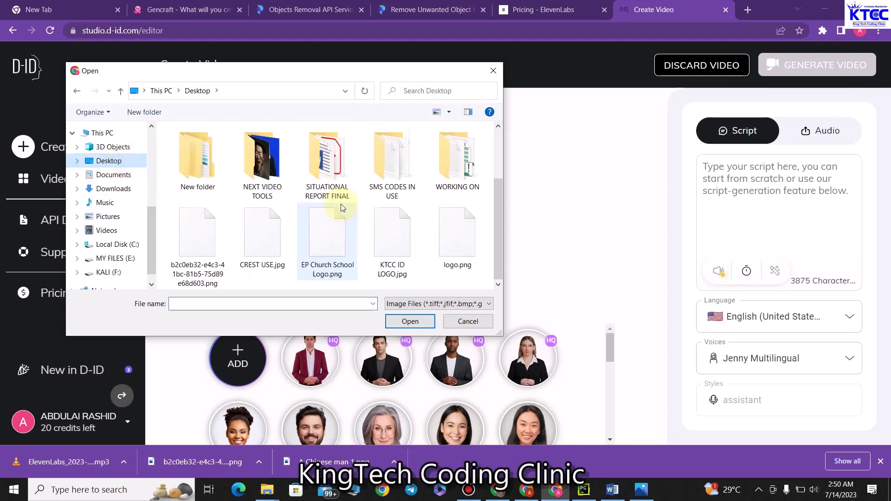
left_click(200, 231)
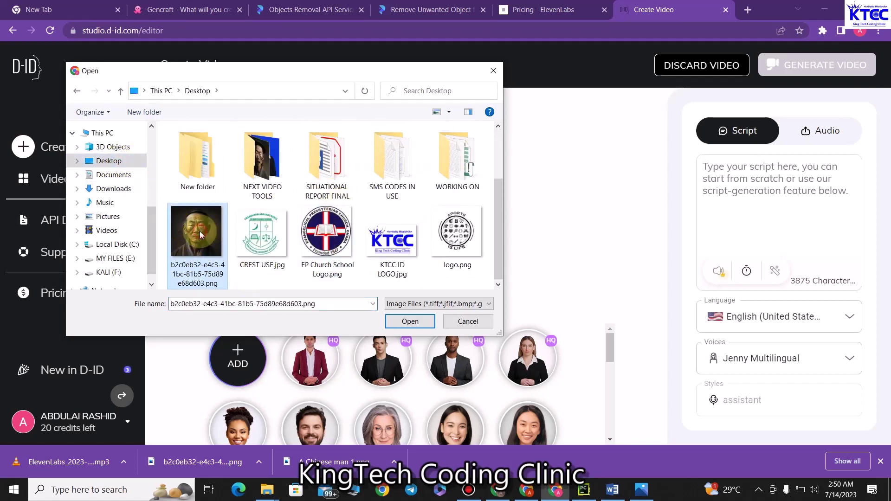
left_click(408, 320)
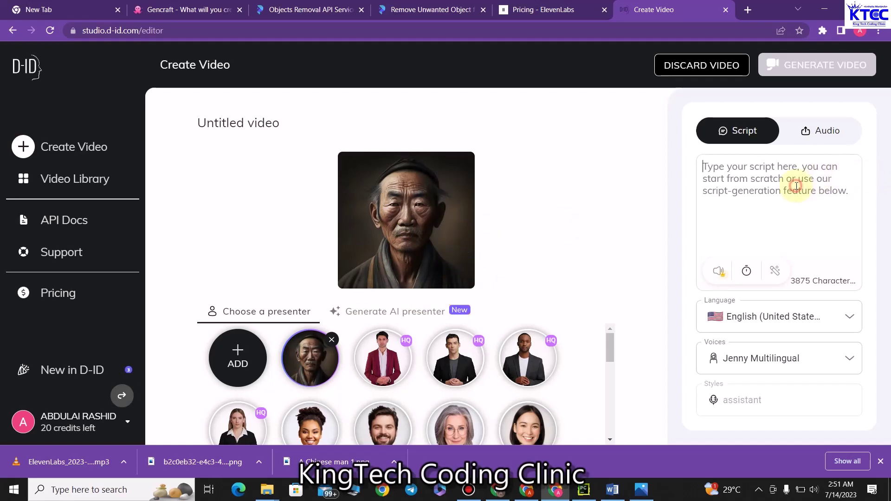
- Paste the quotes from the Quotes document into the Script box, then clear the script
left_click(614, 491)
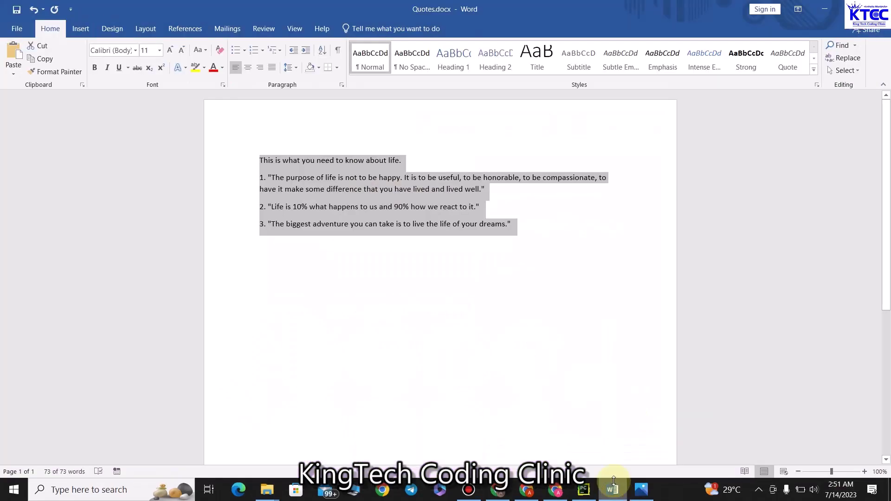
left_click(825, 9)
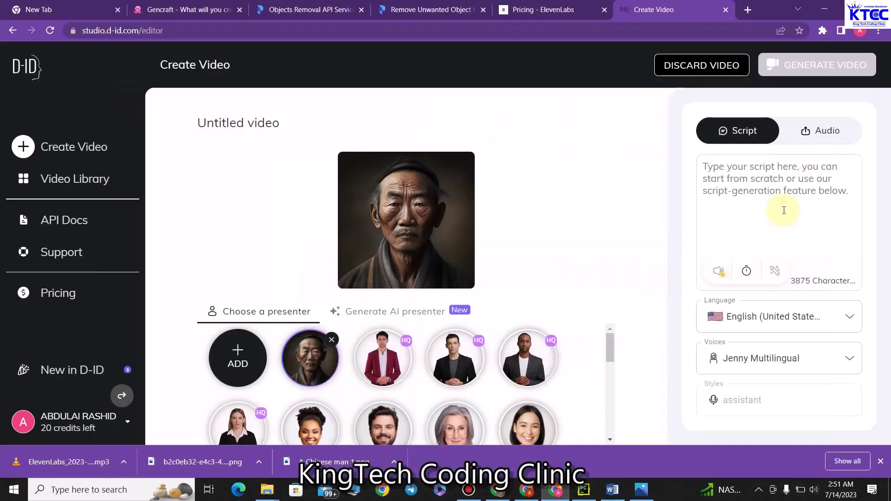
key("ctrl+v")
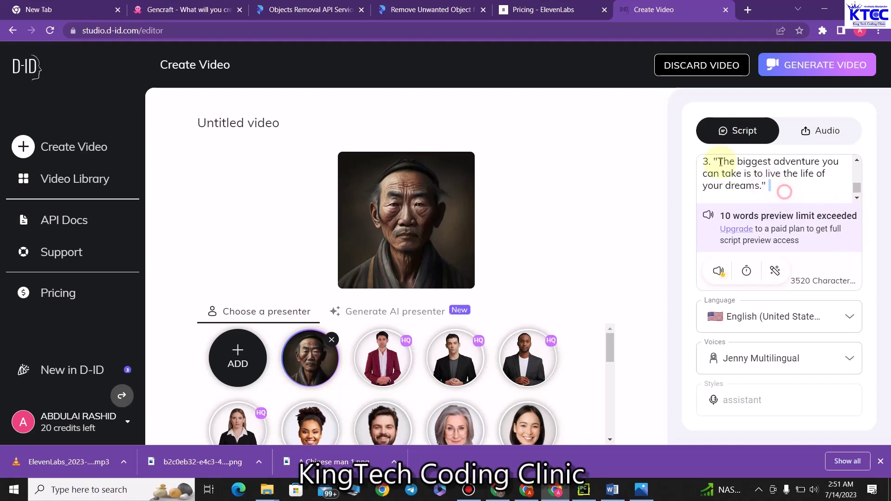
key("ctrl+a")
key("Delete")
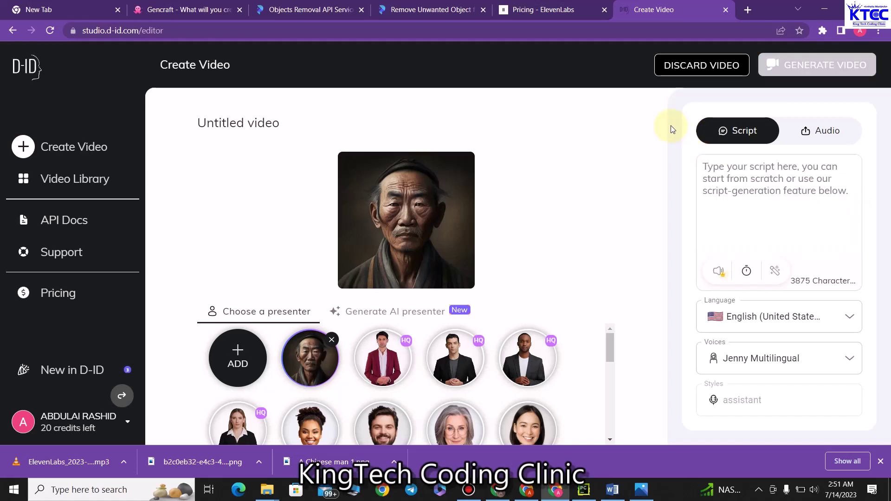
- Upload Downloads > A Quote.mp3 as the video's 00:23 narration audio
left_click(831, 132)
left_click(778, 198)
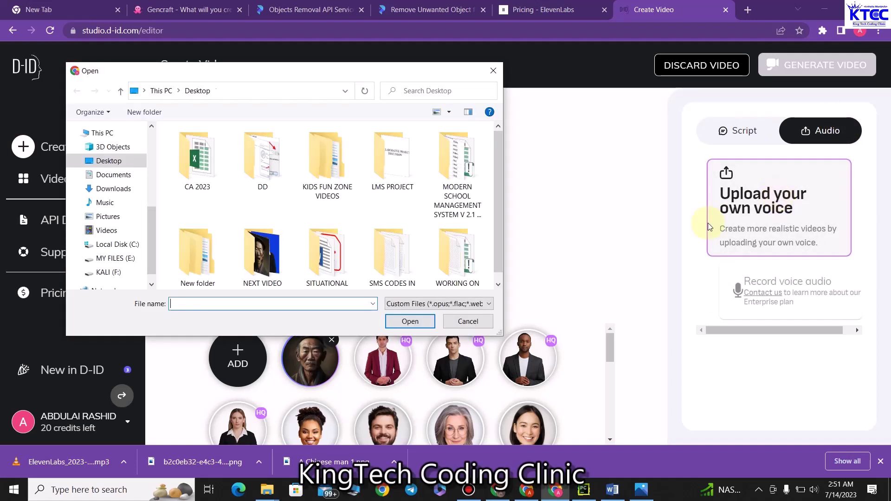
left_click(122, 181)
left_click(120, 190)
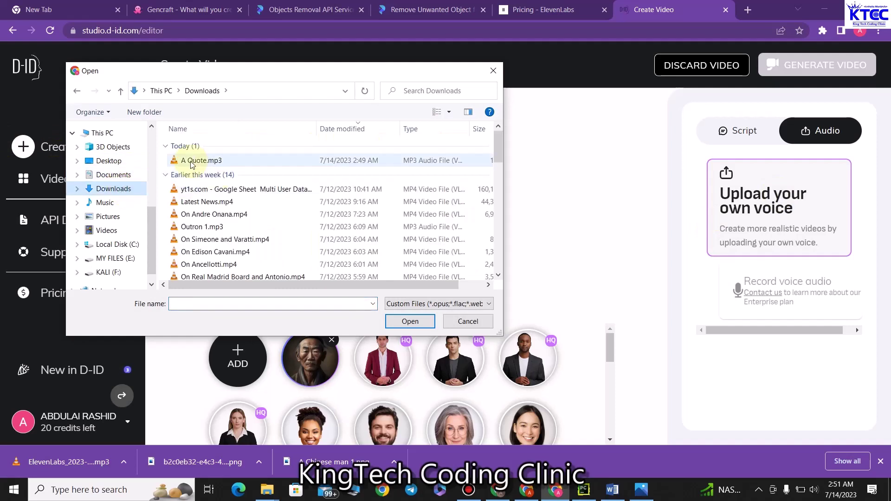
left_click(221, 164)
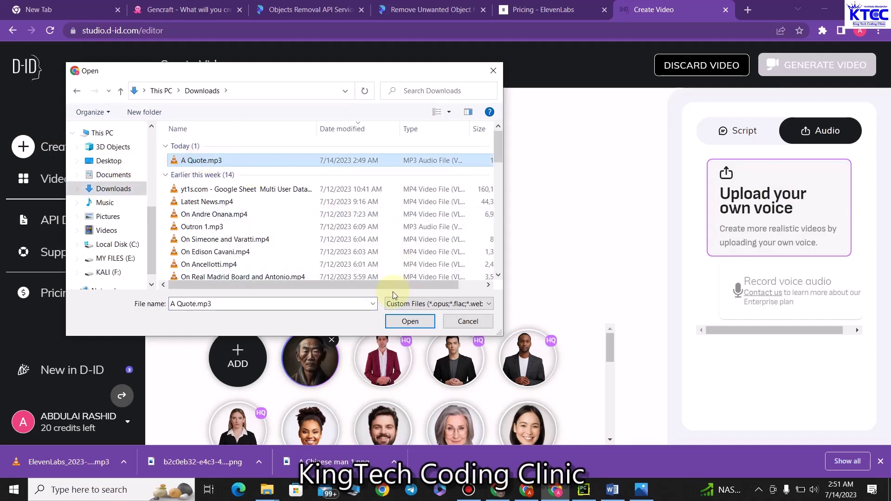
left_click(413, 321)
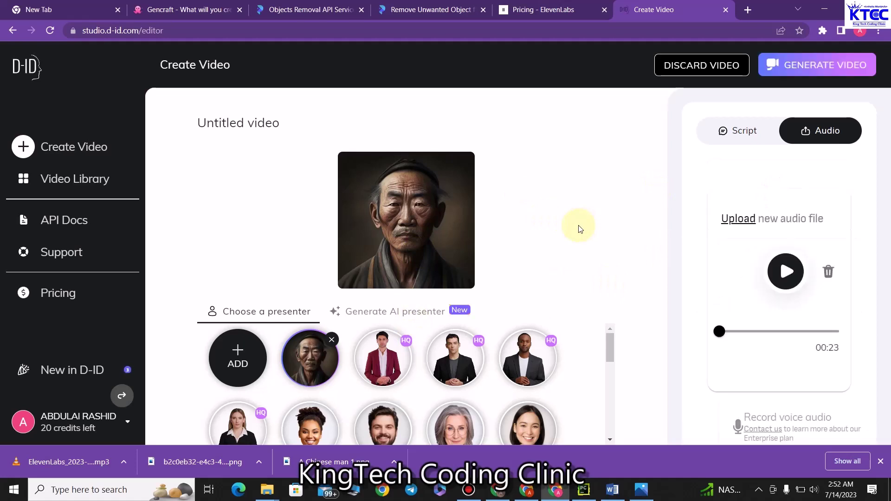
- Title the video 'Motivational Quotes' and generate it for 2 credits
left_click(263, 126)
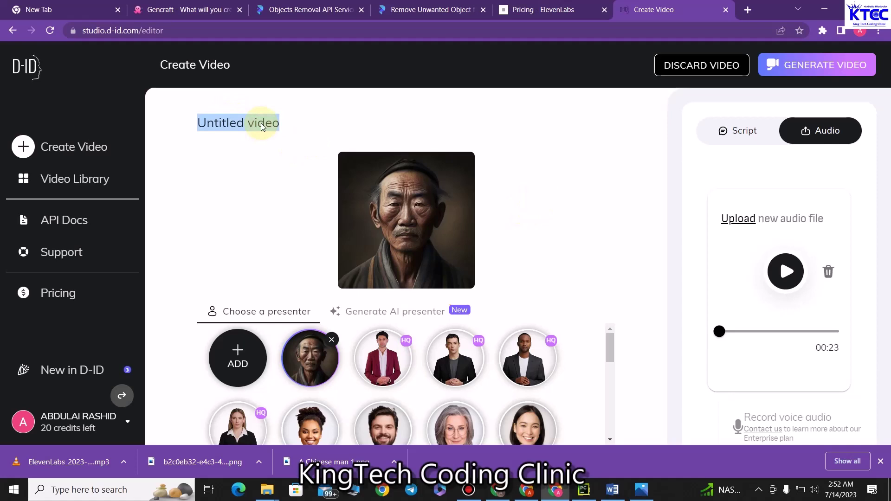
type("Motivationa")
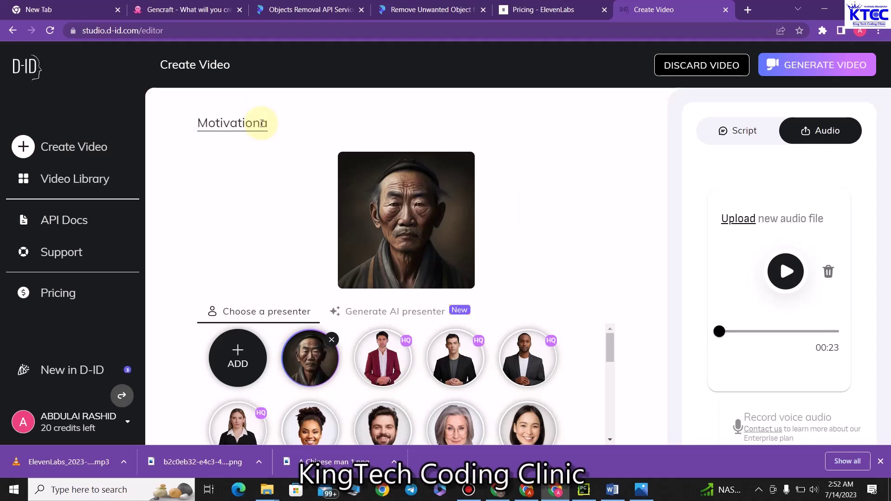
type("otes")
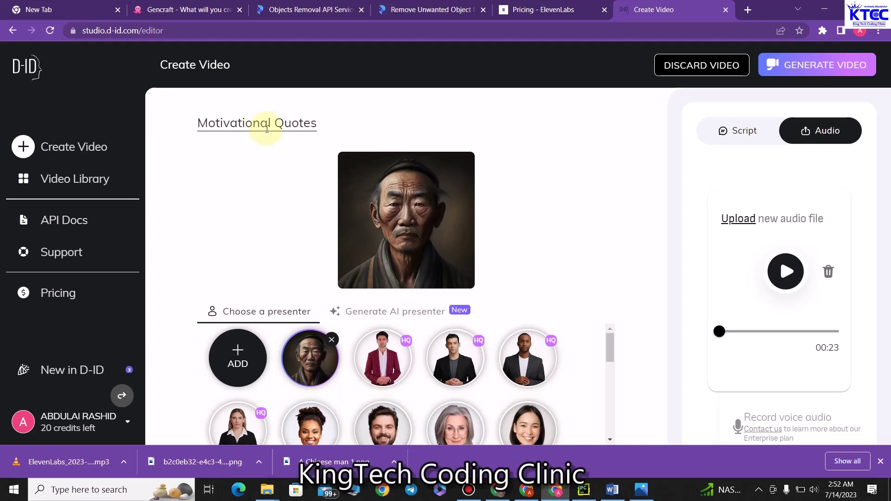
left_click(821, 63)
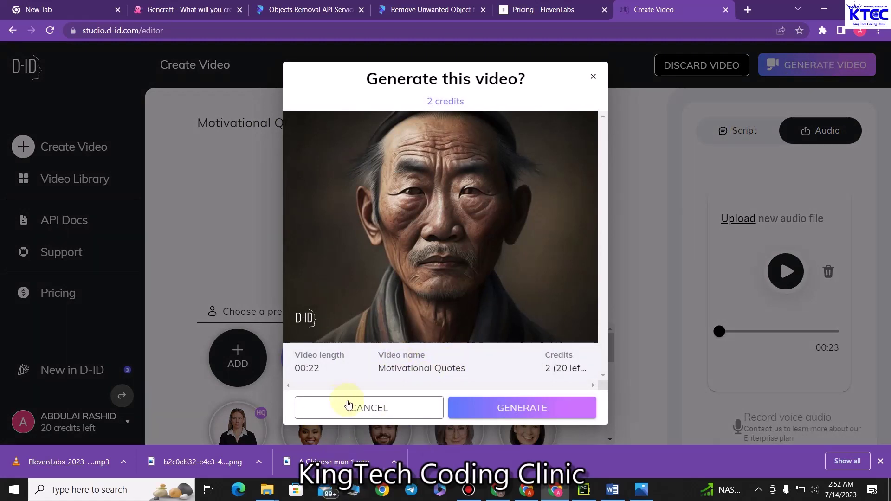
left_click(511, 410)
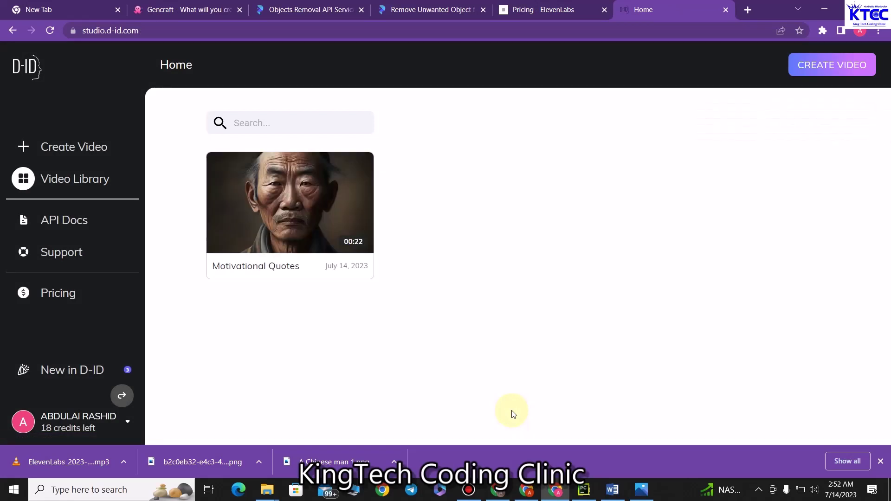
- Open the Motivational Quotes video card and download it as an MP4
left_click(292, 203)
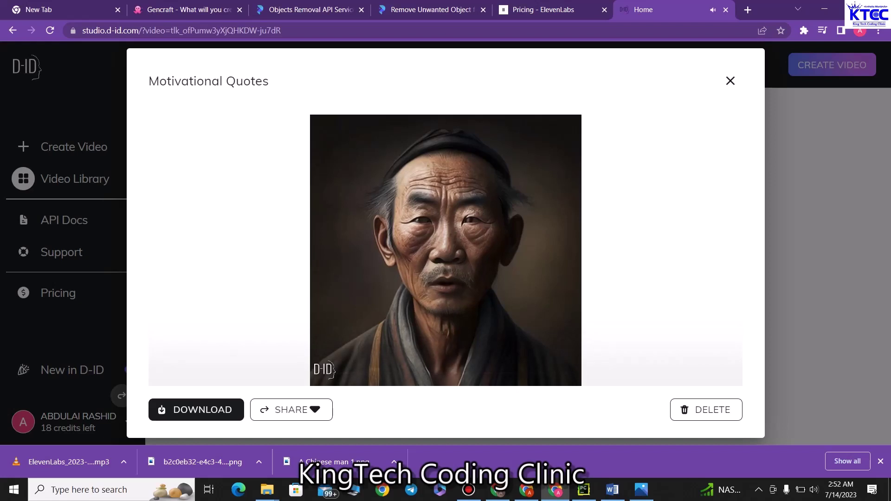
mouse_move(293, 225)
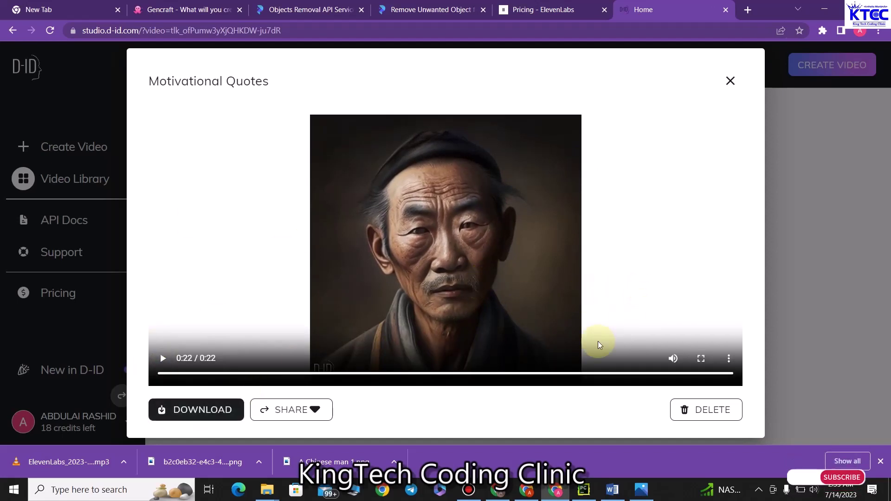
left_click(195, 419)
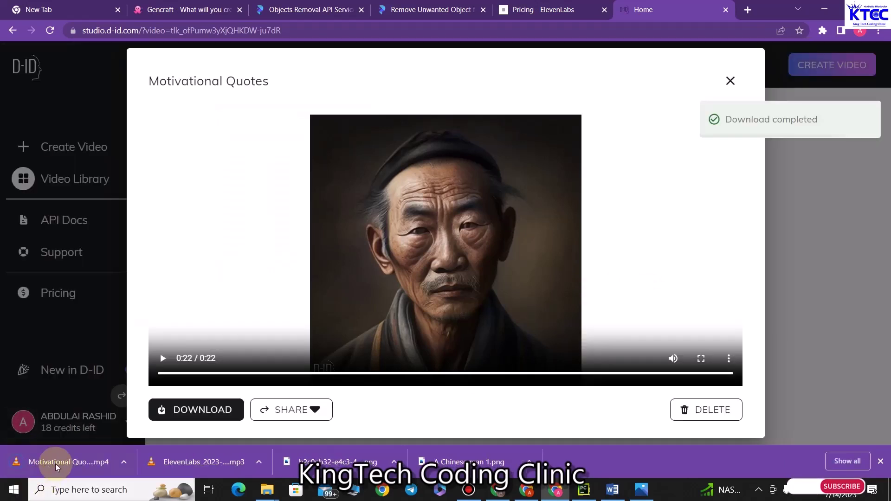
- Play the downloaded Motivational Quotes.mp4 (5.42 MB) from the Downloads folder, then close the folder
left_click(125, 461)
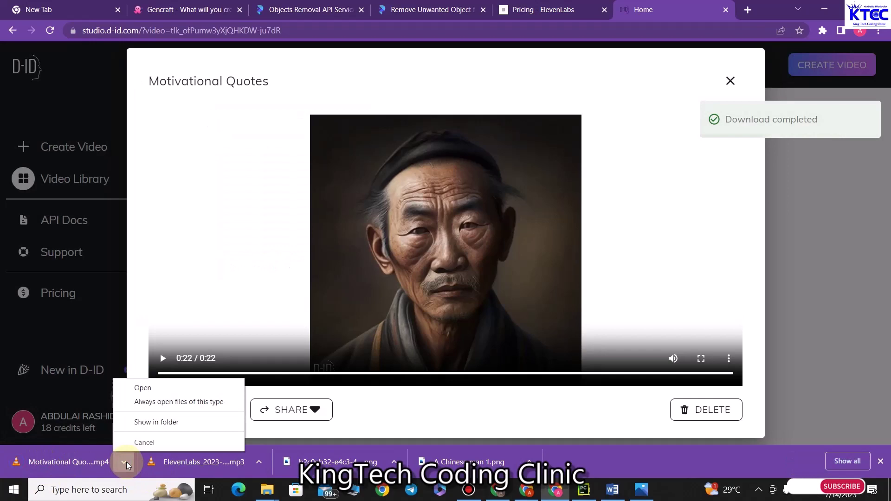
left_click(160, 421)
double_click(547, 192)
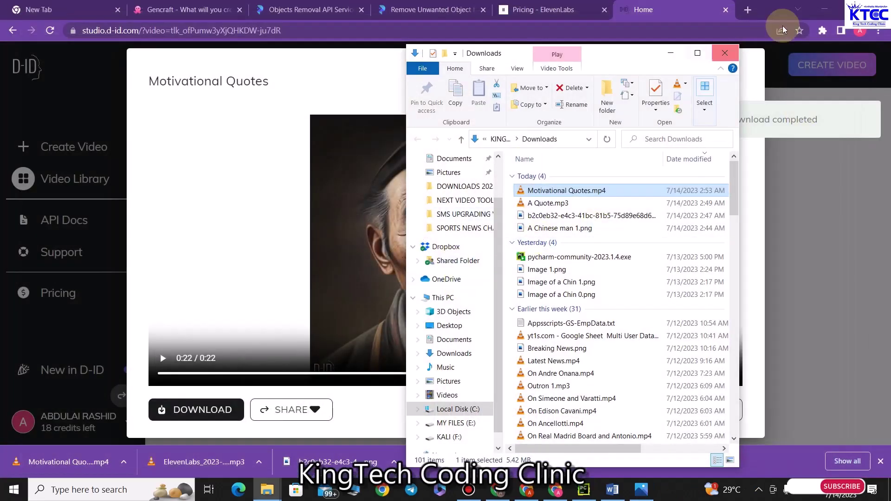
left_click(671, 53)
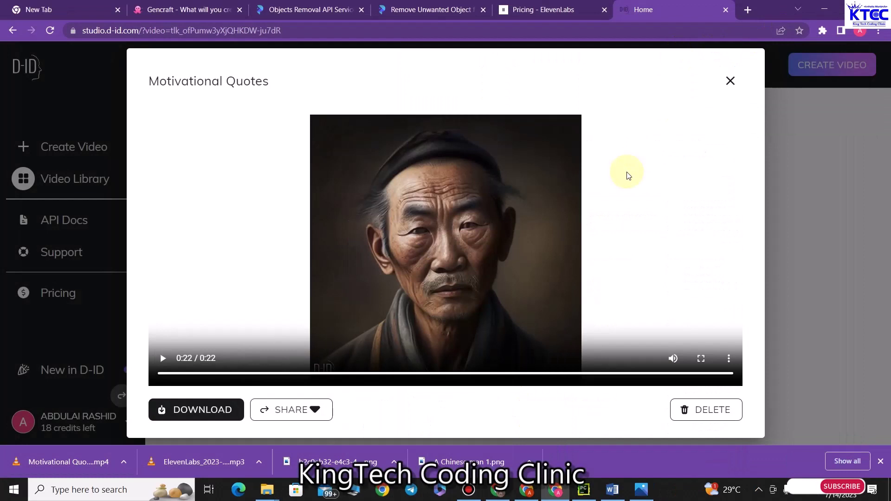